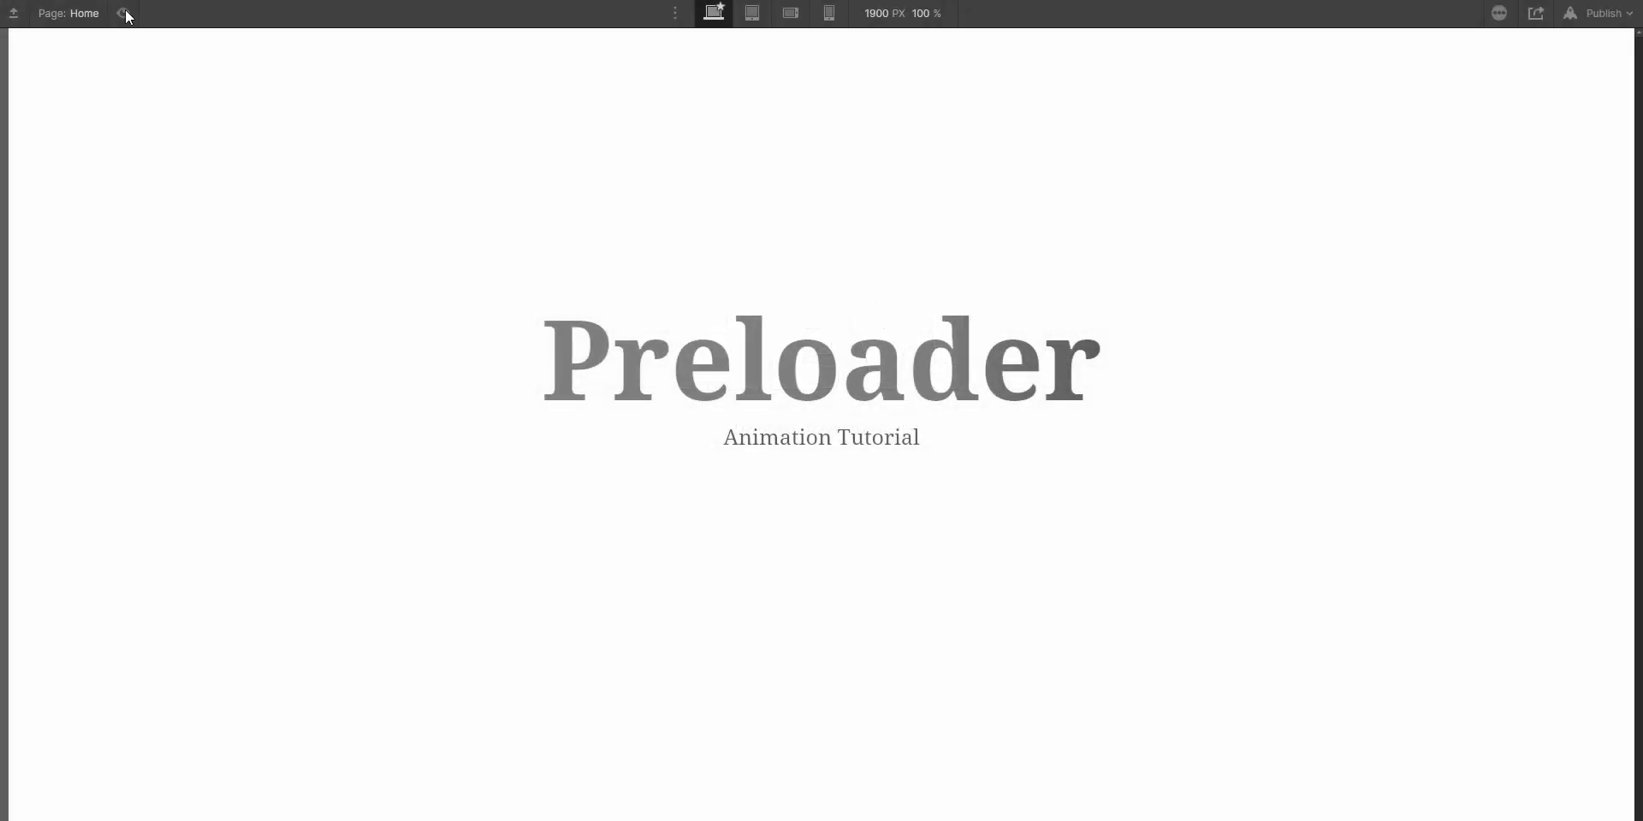
Step: Replay the preloader preview, then exit preview and select the 'Preloader' hero section
click(126, 13)
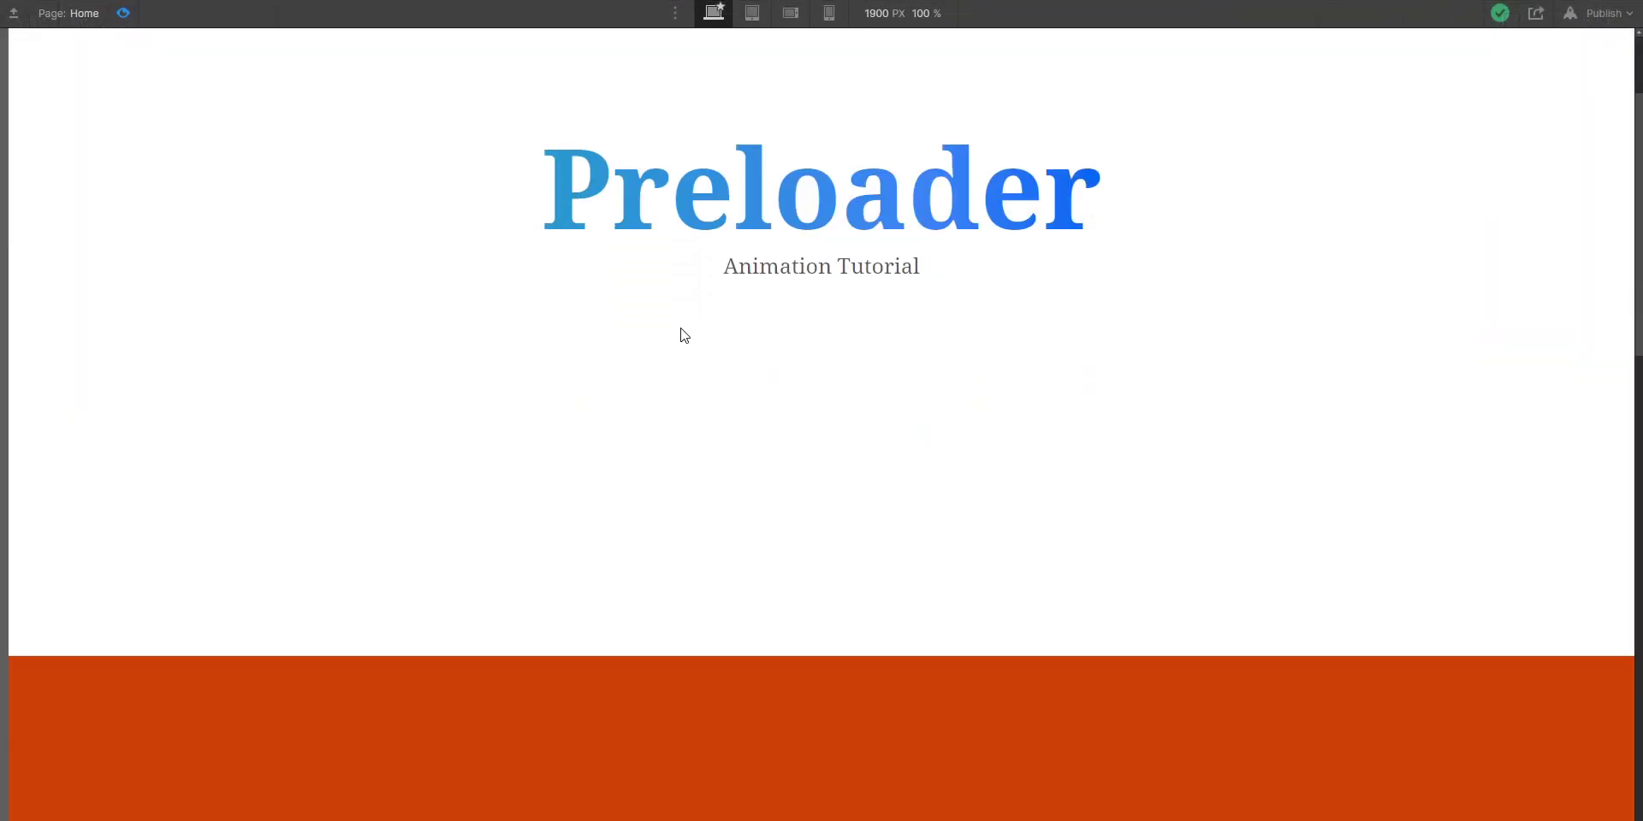
scroll(680, 333, down, 3)
scroll(683, 334, down, 3)
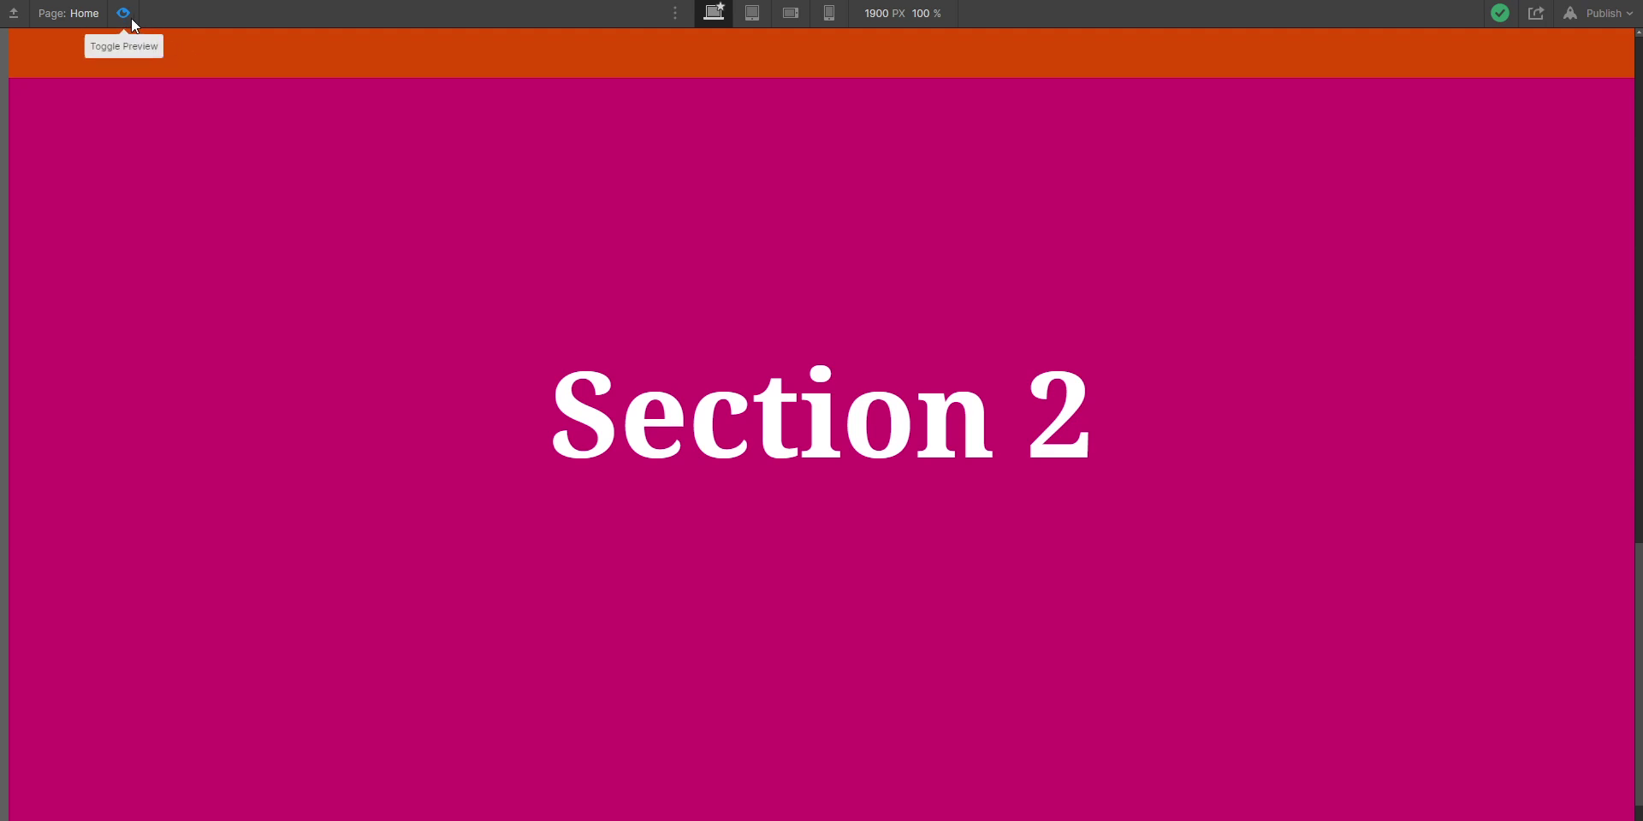
click(131, 18)
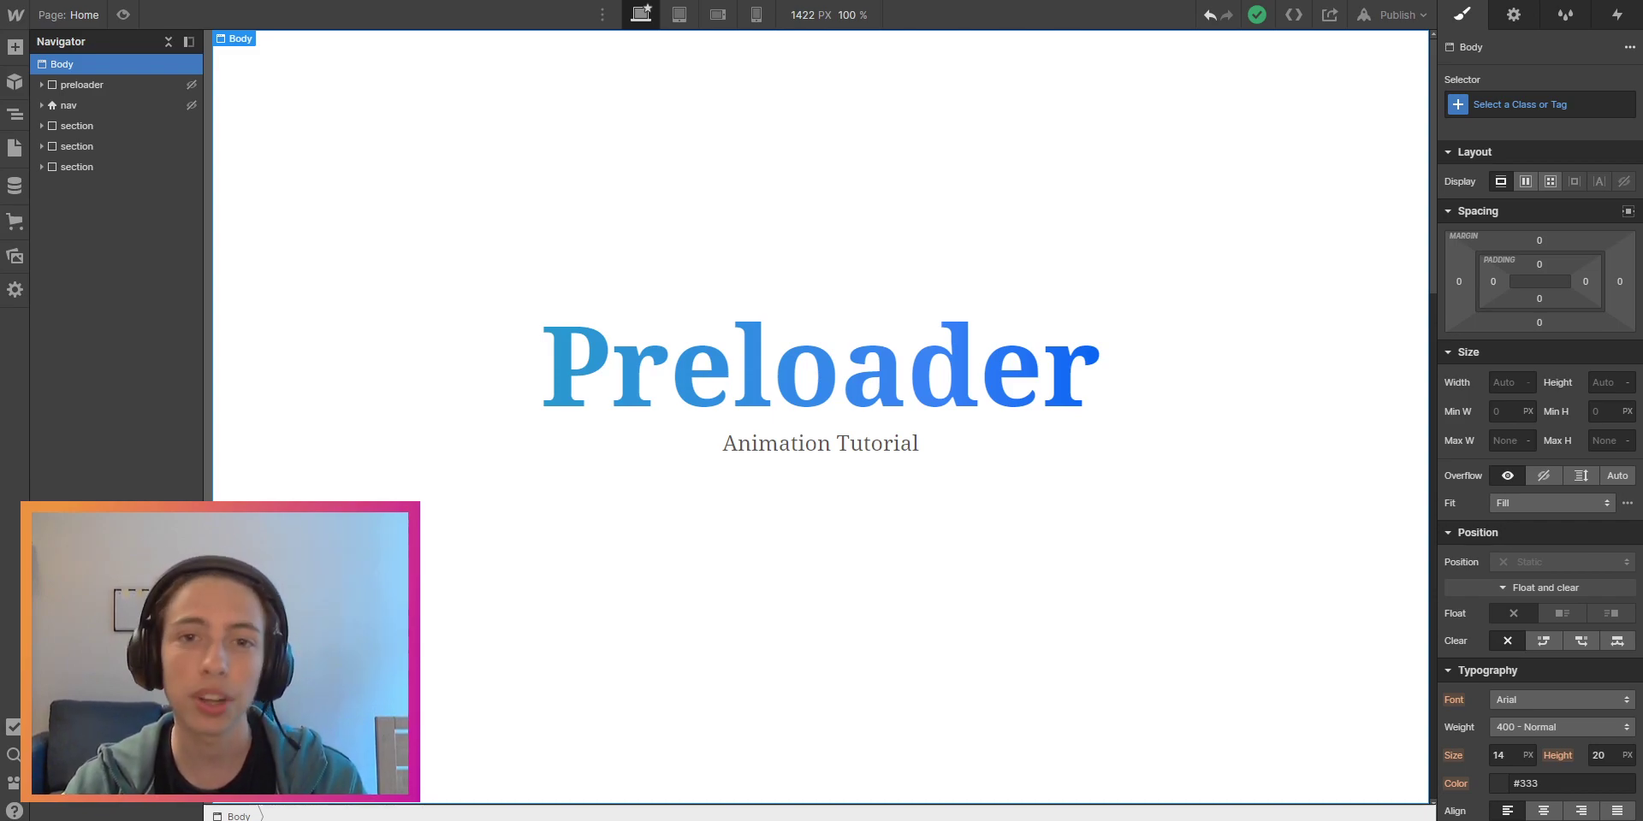
click(671, 685)
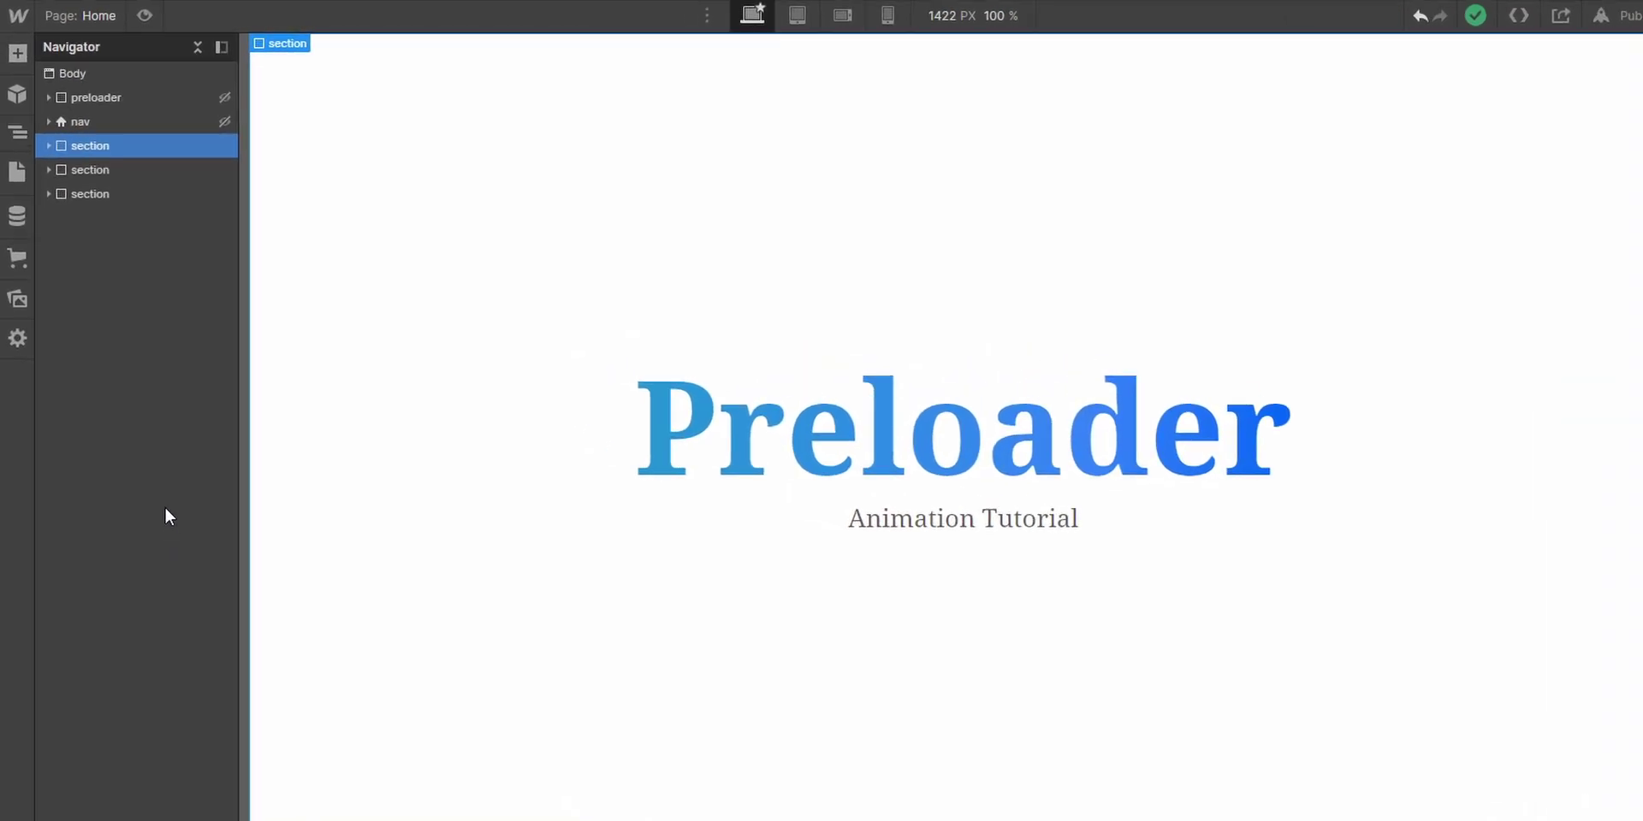
Step: Add a Div Block below the hero section and nest the second and third sections inside it
click(122, 126)
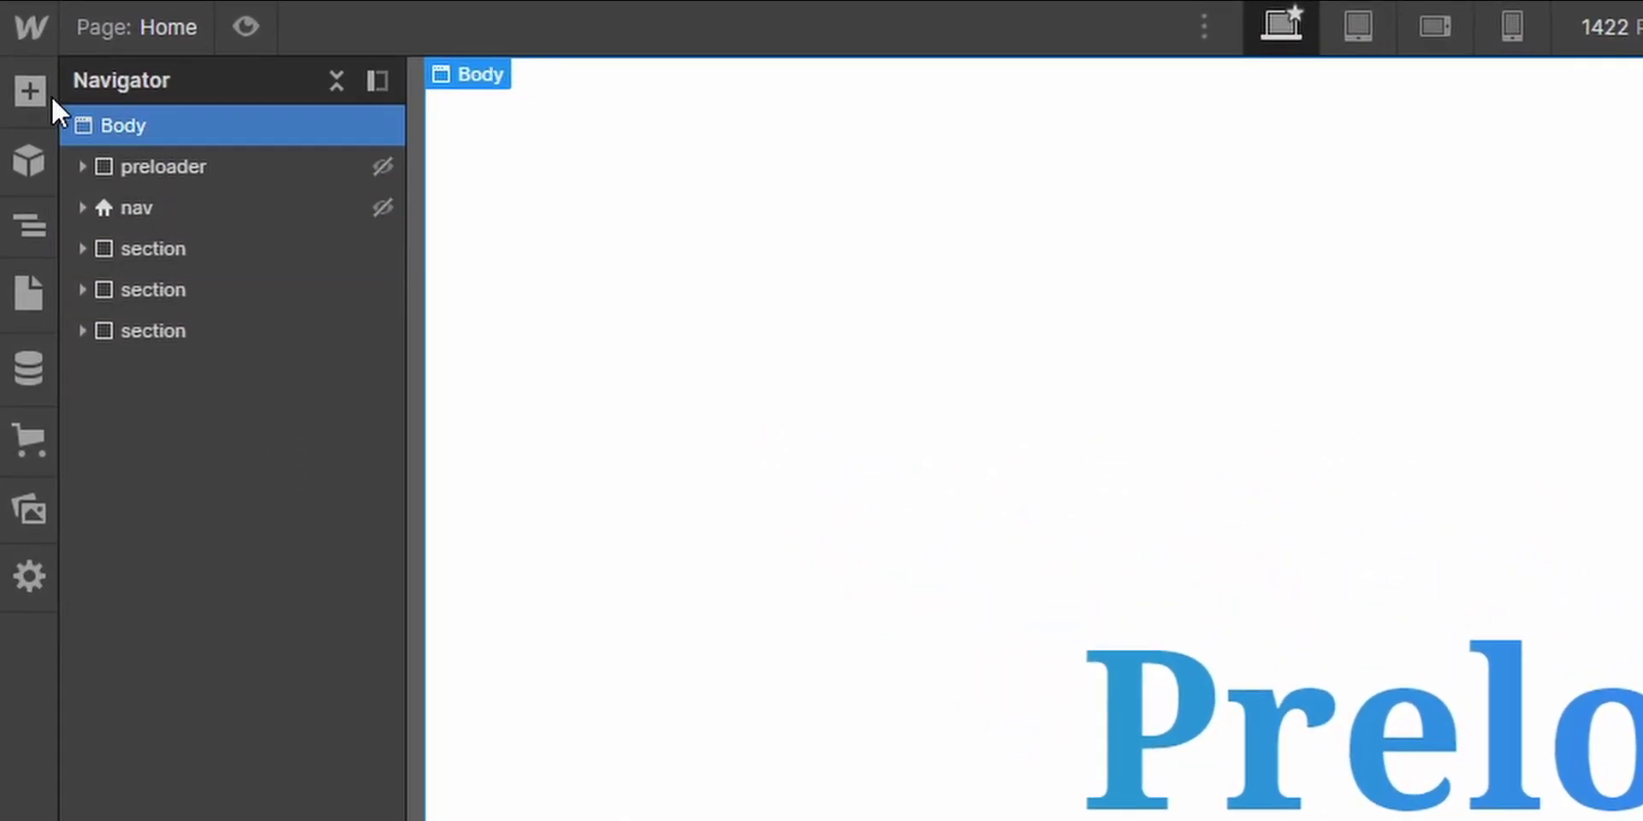
click(29, 91)
click(139, 676)
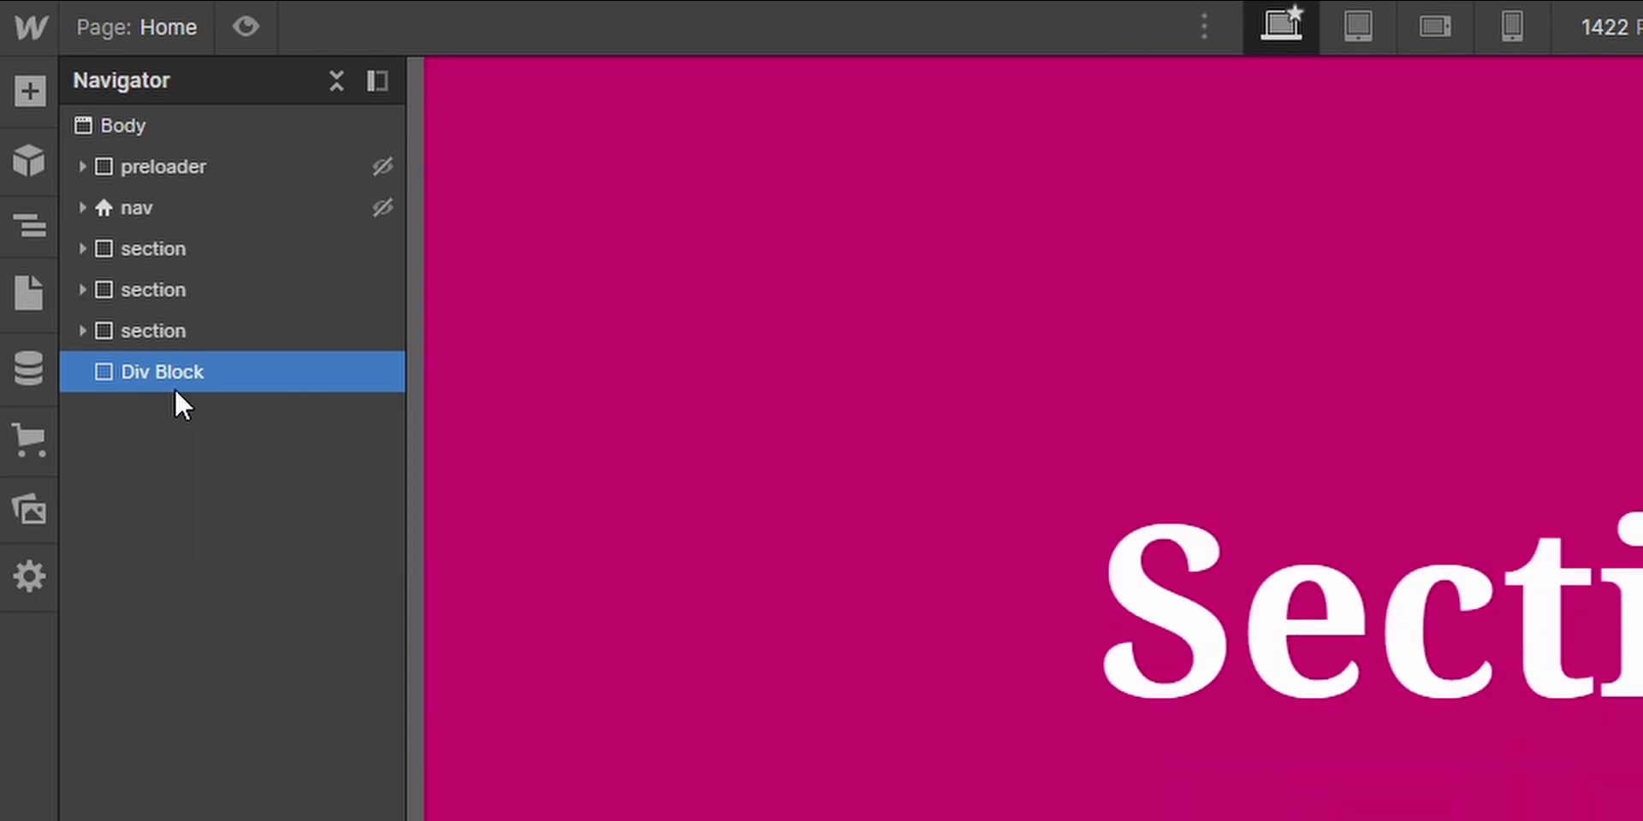
drag(174, 385, 178, 300)
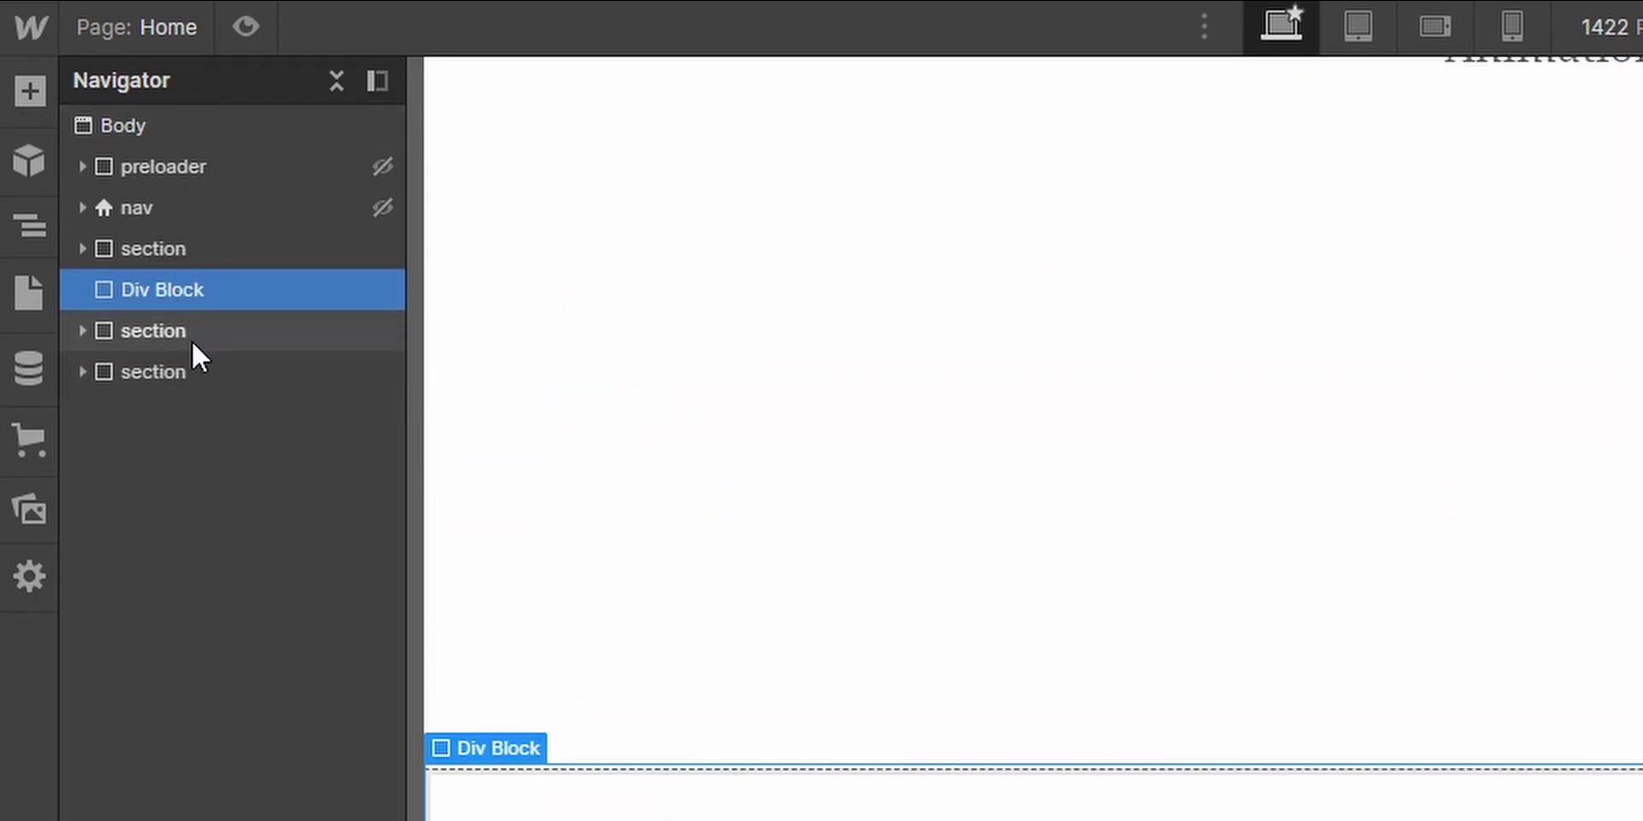
click(192, 335)
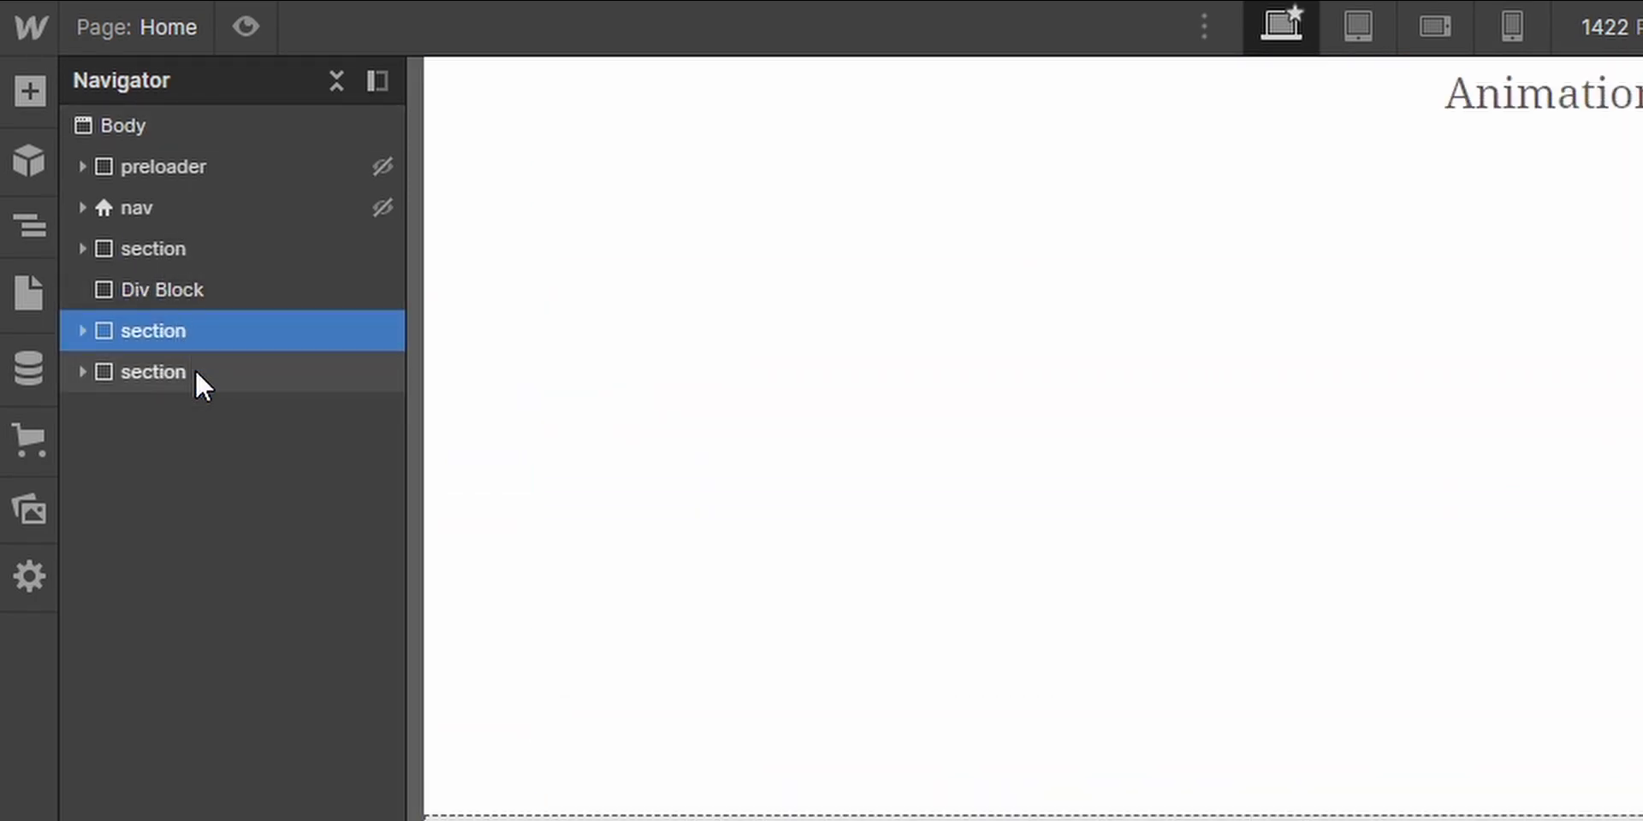
drag(185, 330, 188, 295)
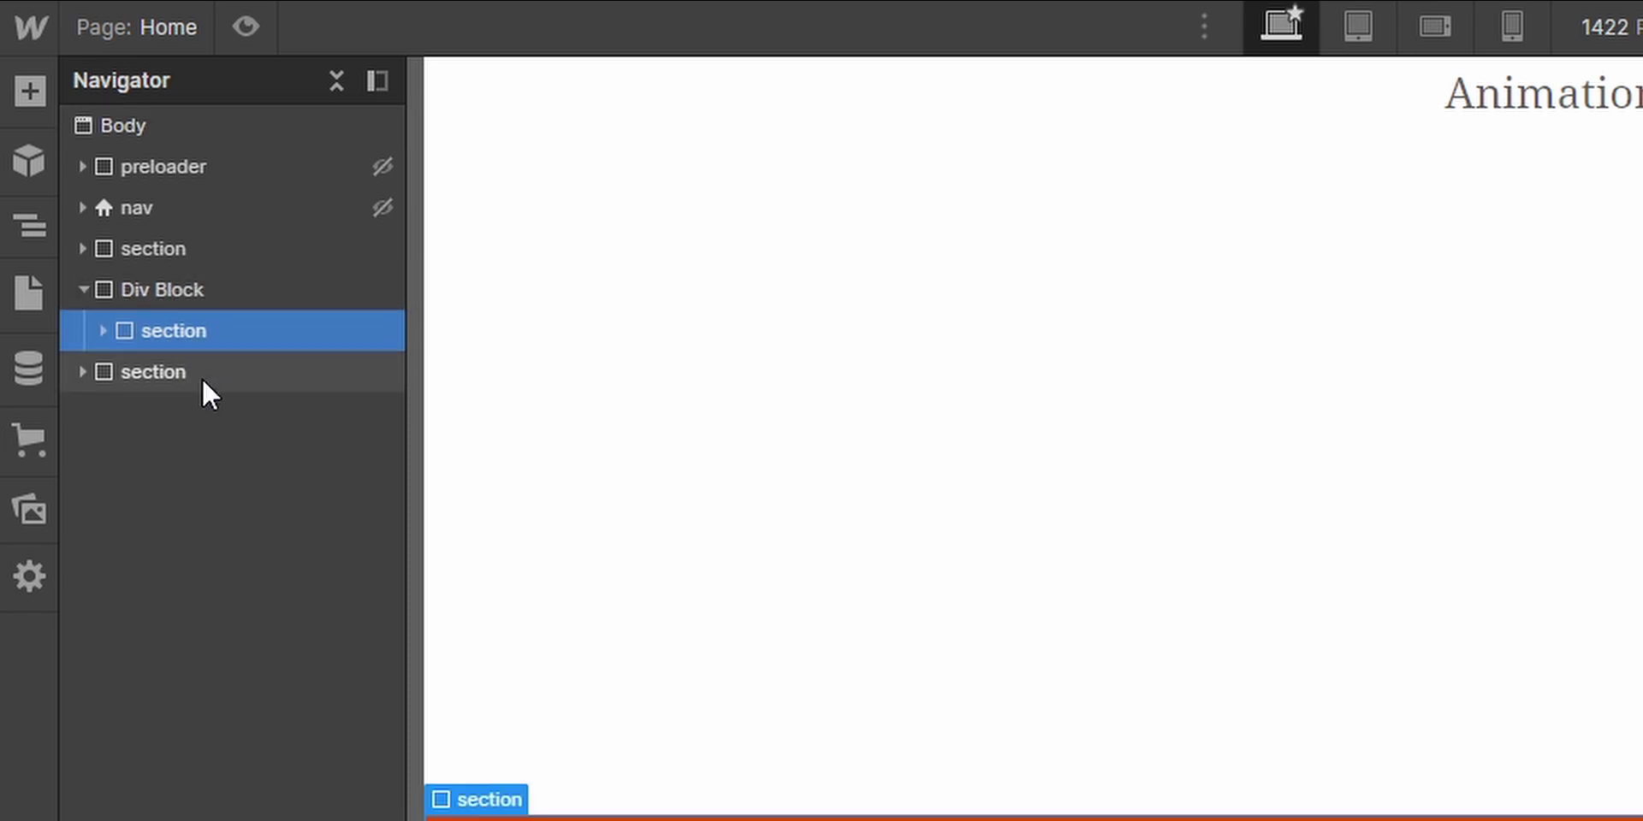
drag(202, 375, 208, 306)
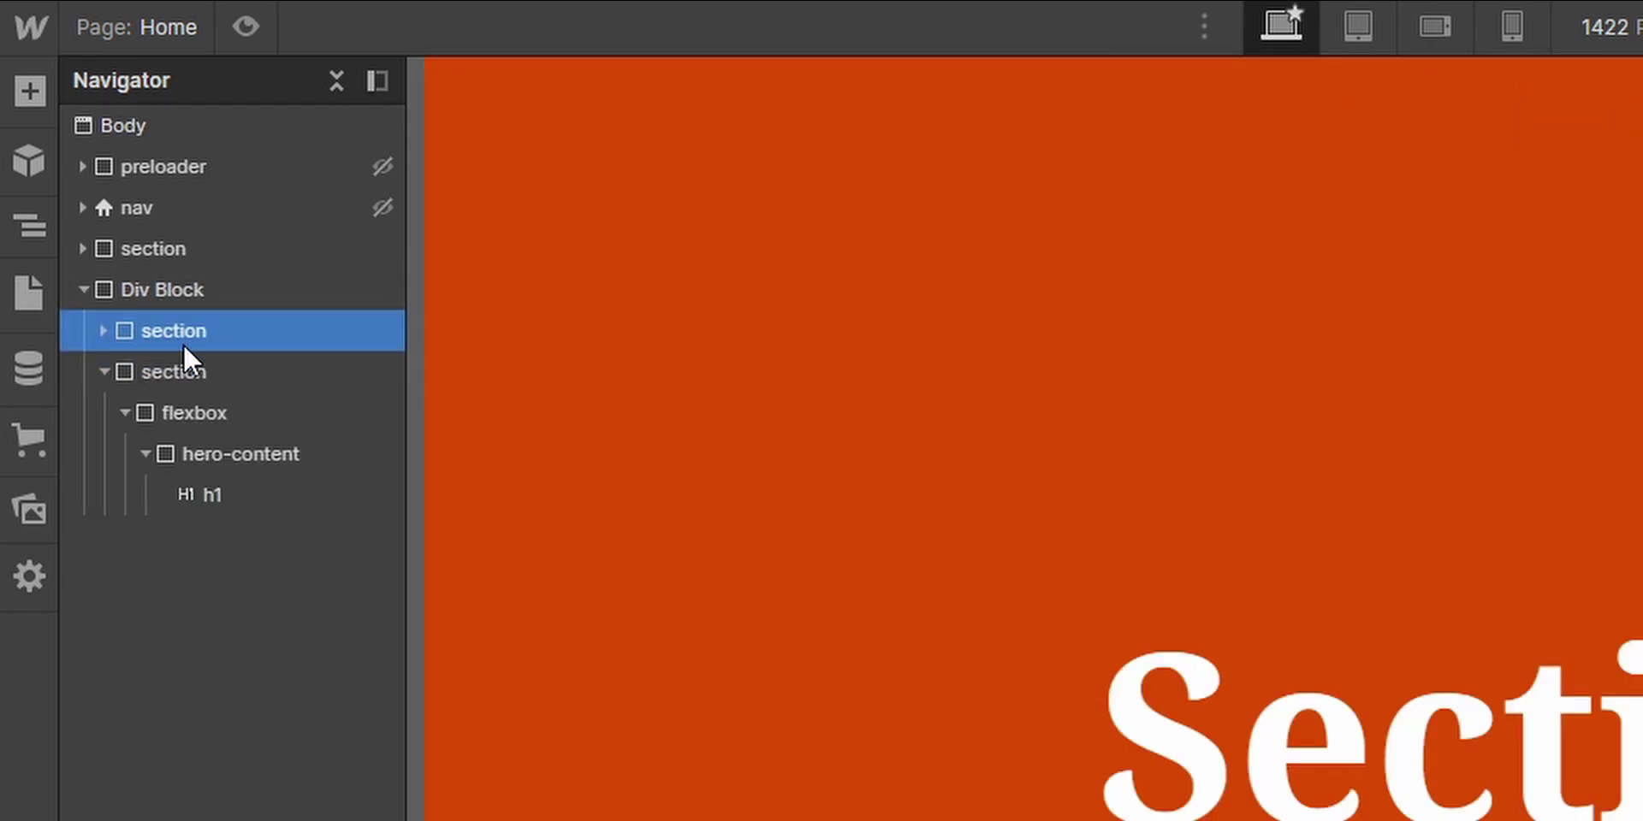
click(104, 370)
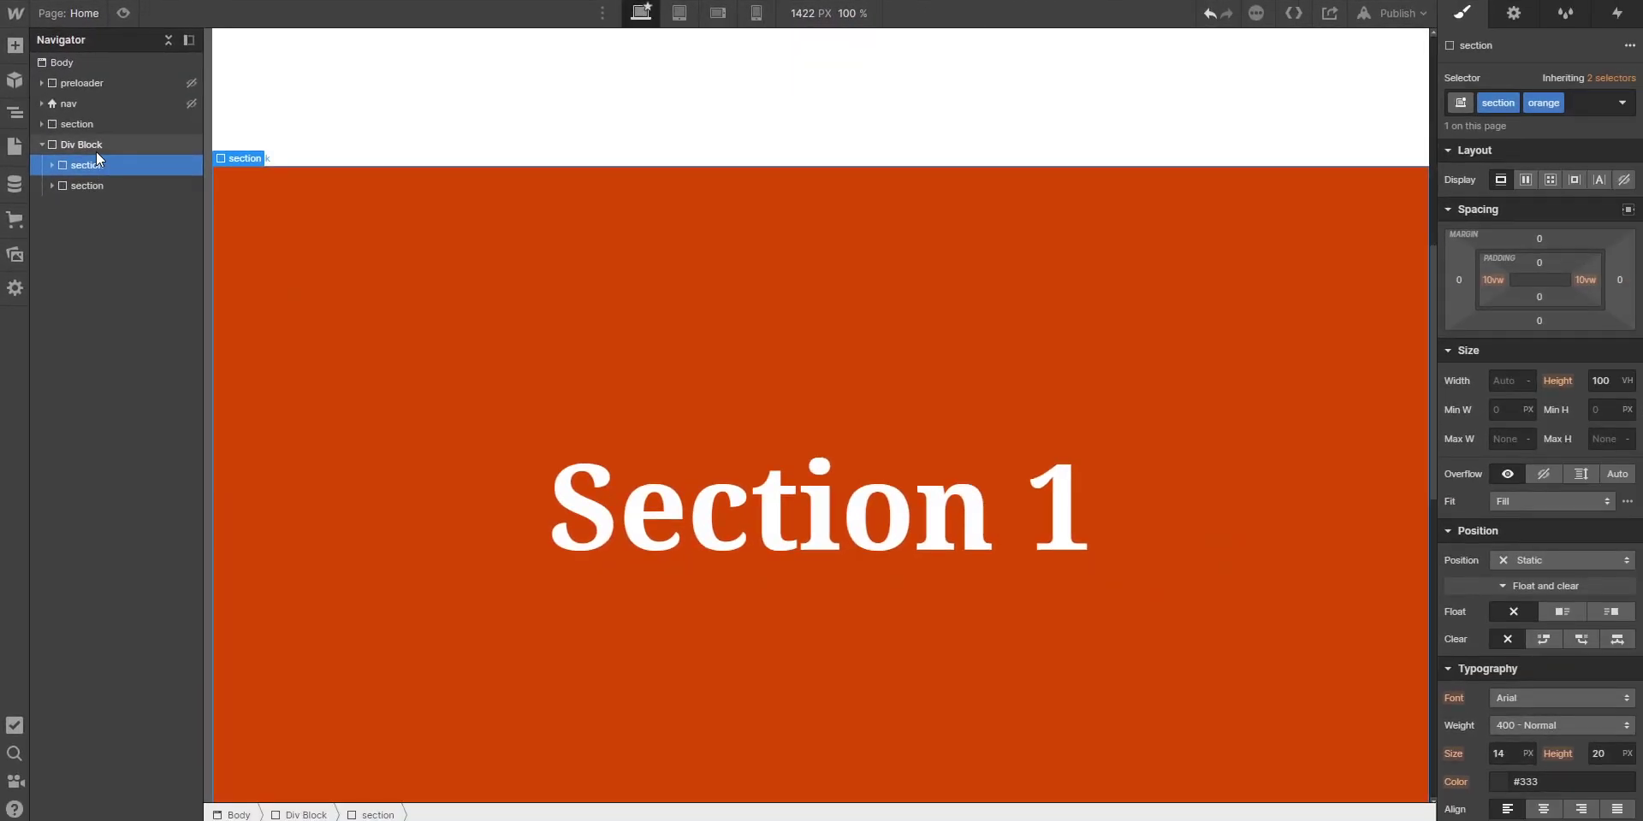
Step: Give the new wrapper div the class 'load-hide'
click(85, 144)
click(1459, 104)
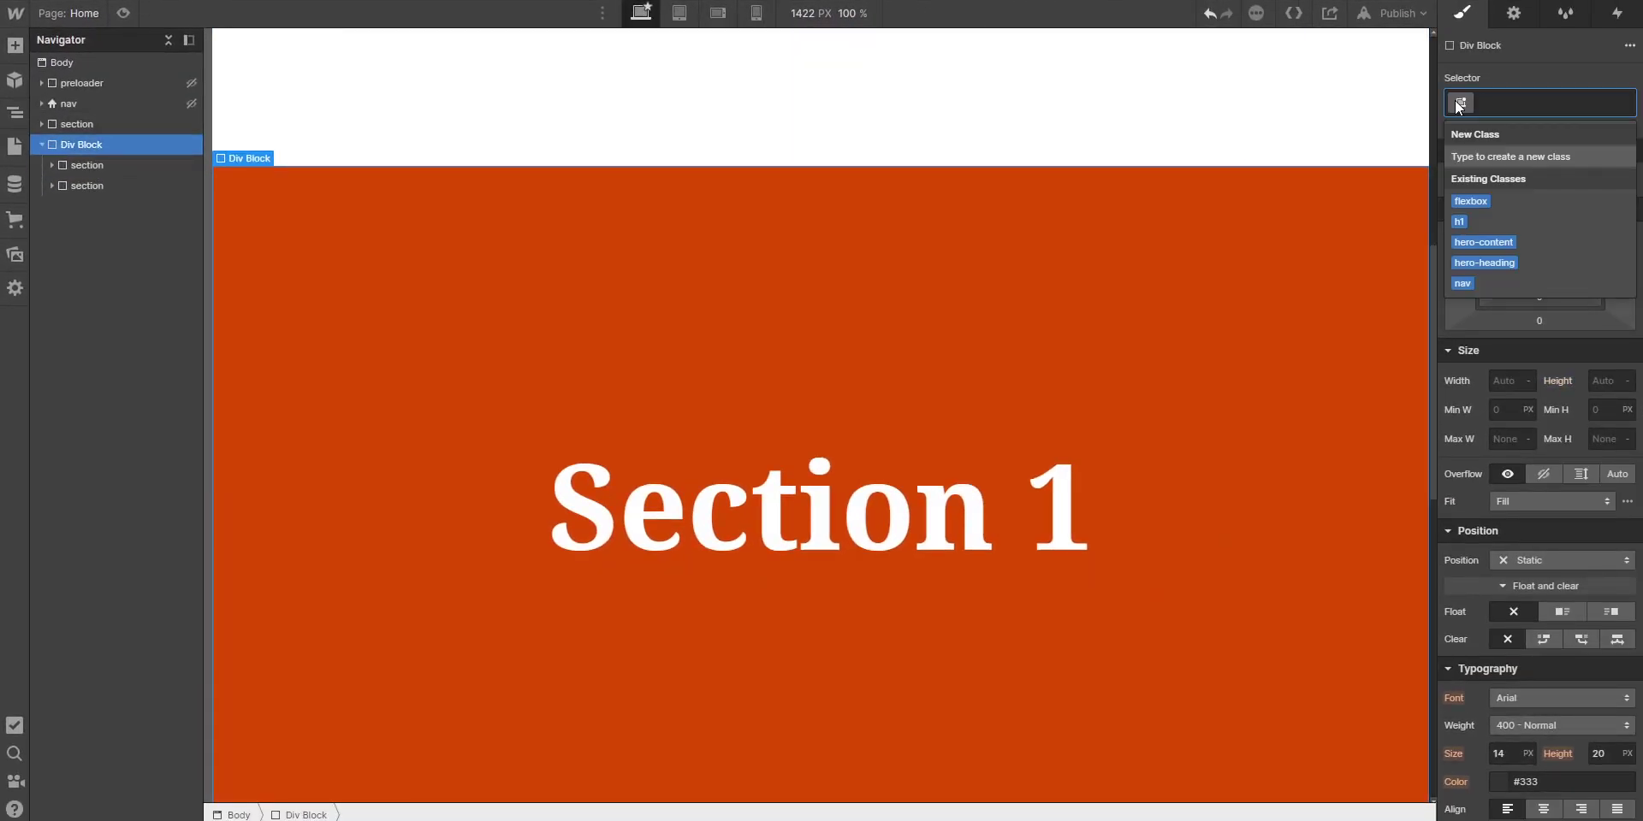
text(load-hide)
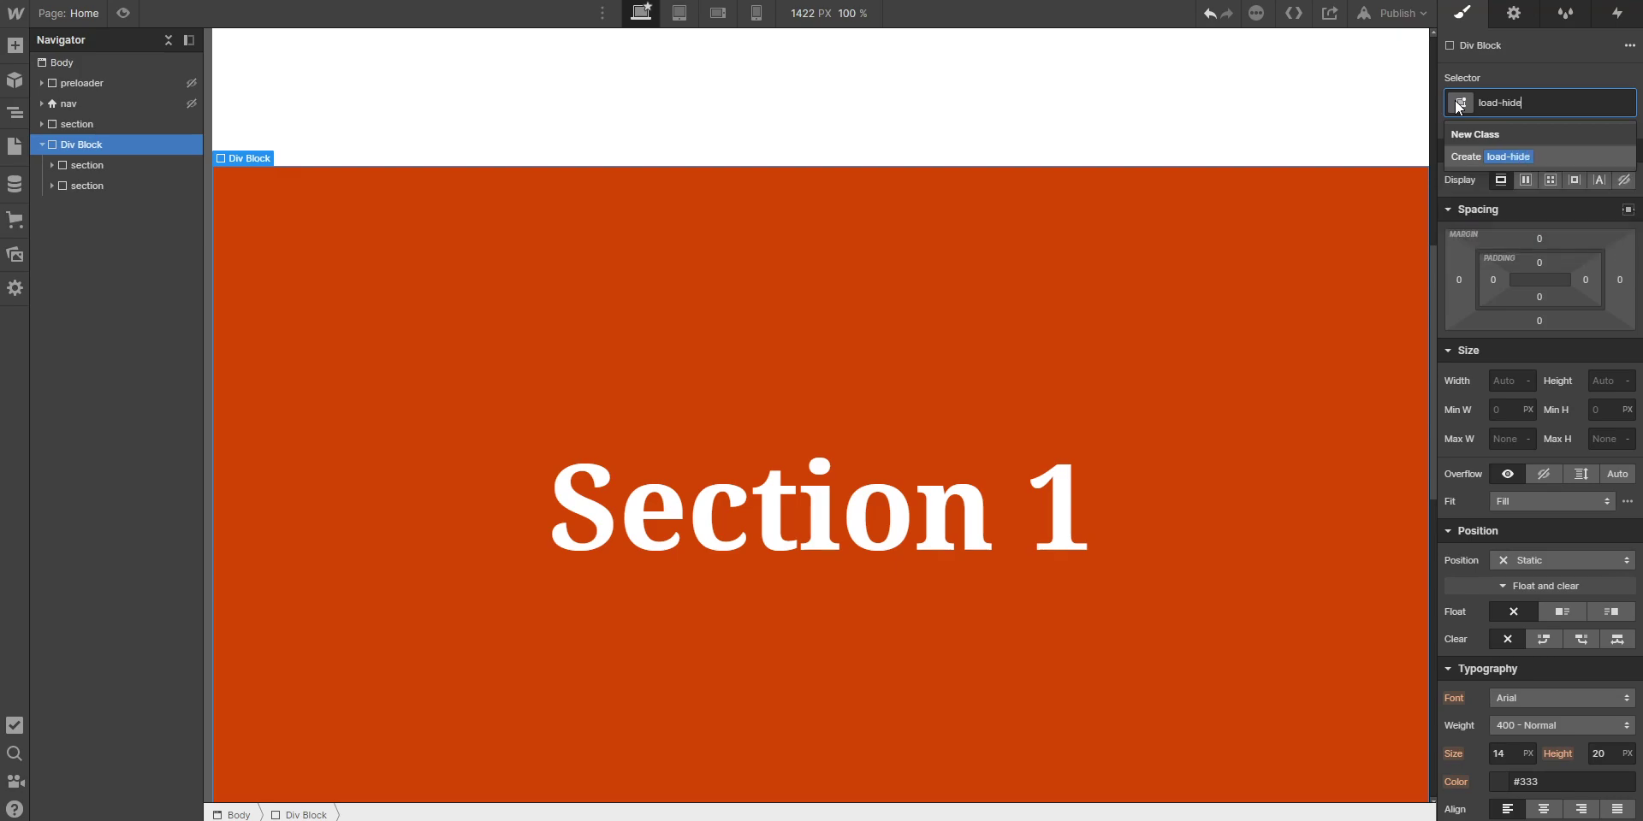
click(1475, 154)
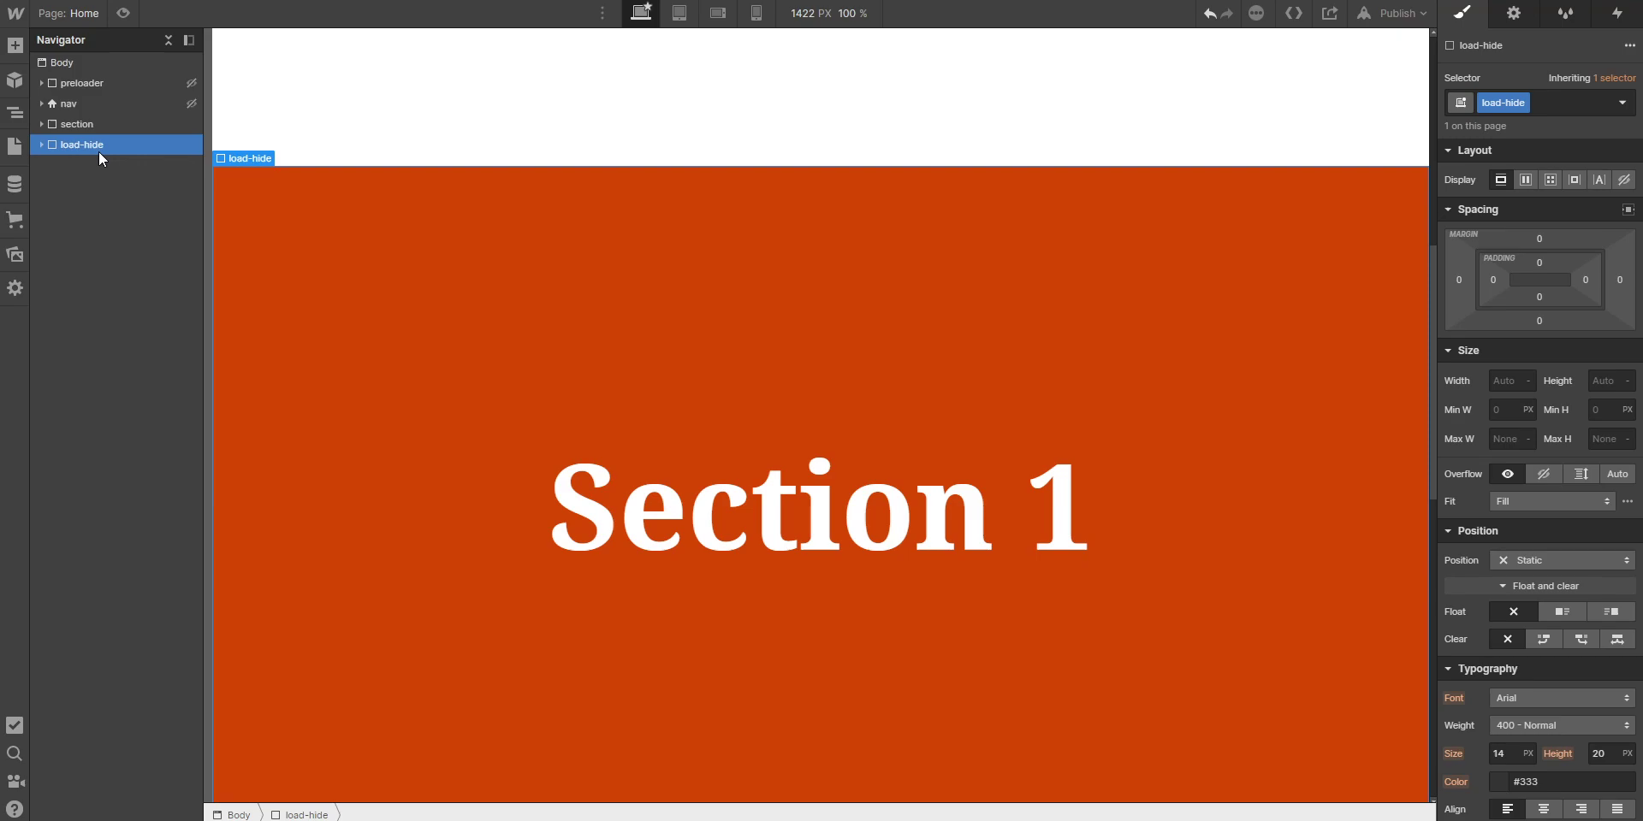
click(42, 144)
Step: Open the Page load trigger's 'preloader' timed animation in the Interactions panel
click(1617, 13)
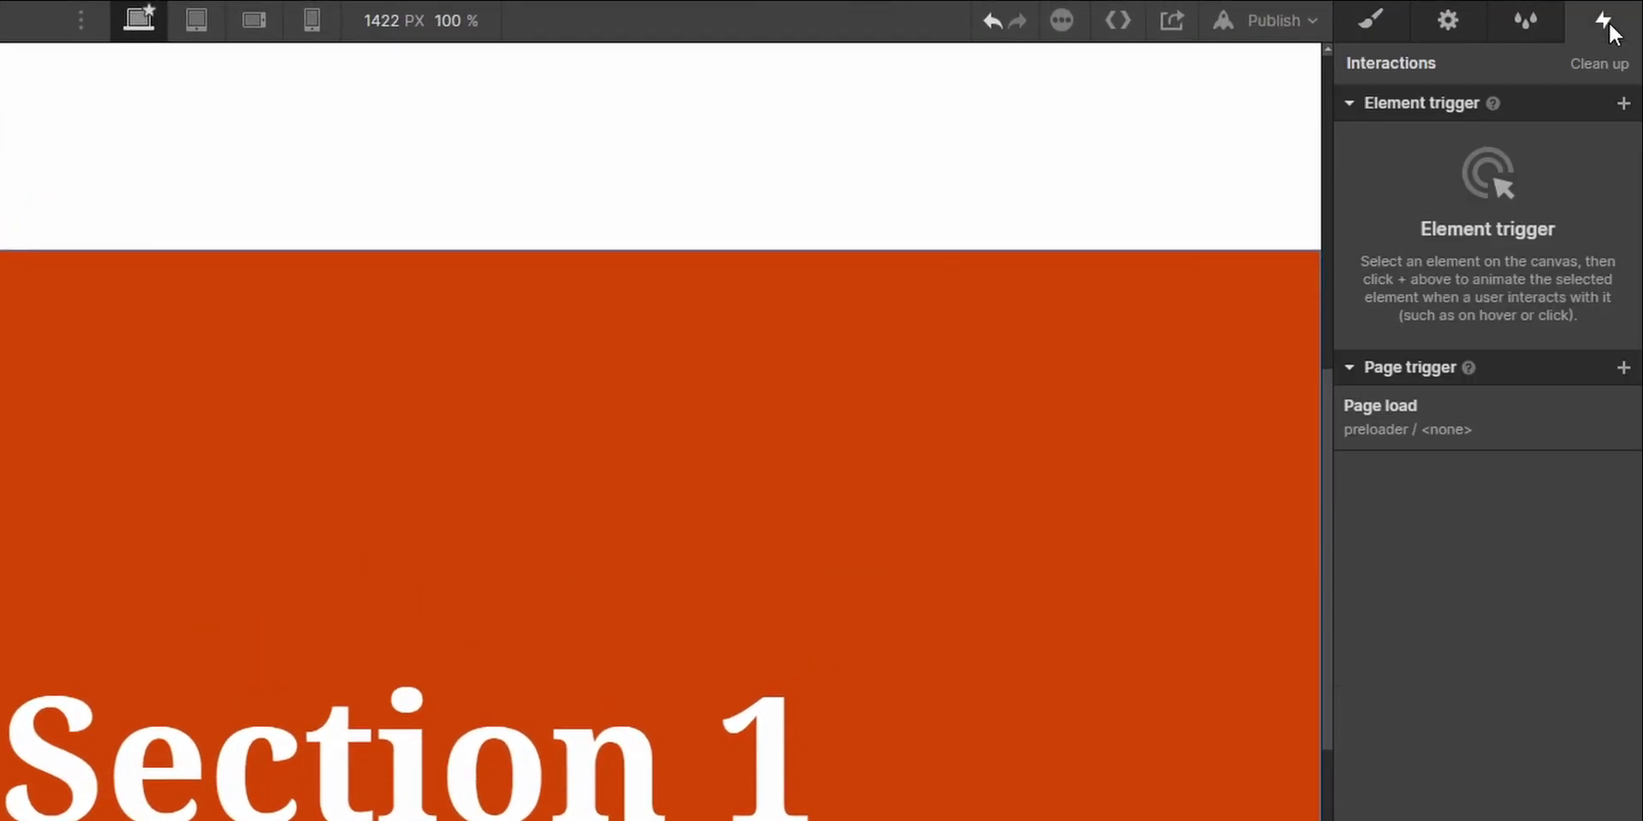
mouse_move(1476, 418)
click(1439, 419)
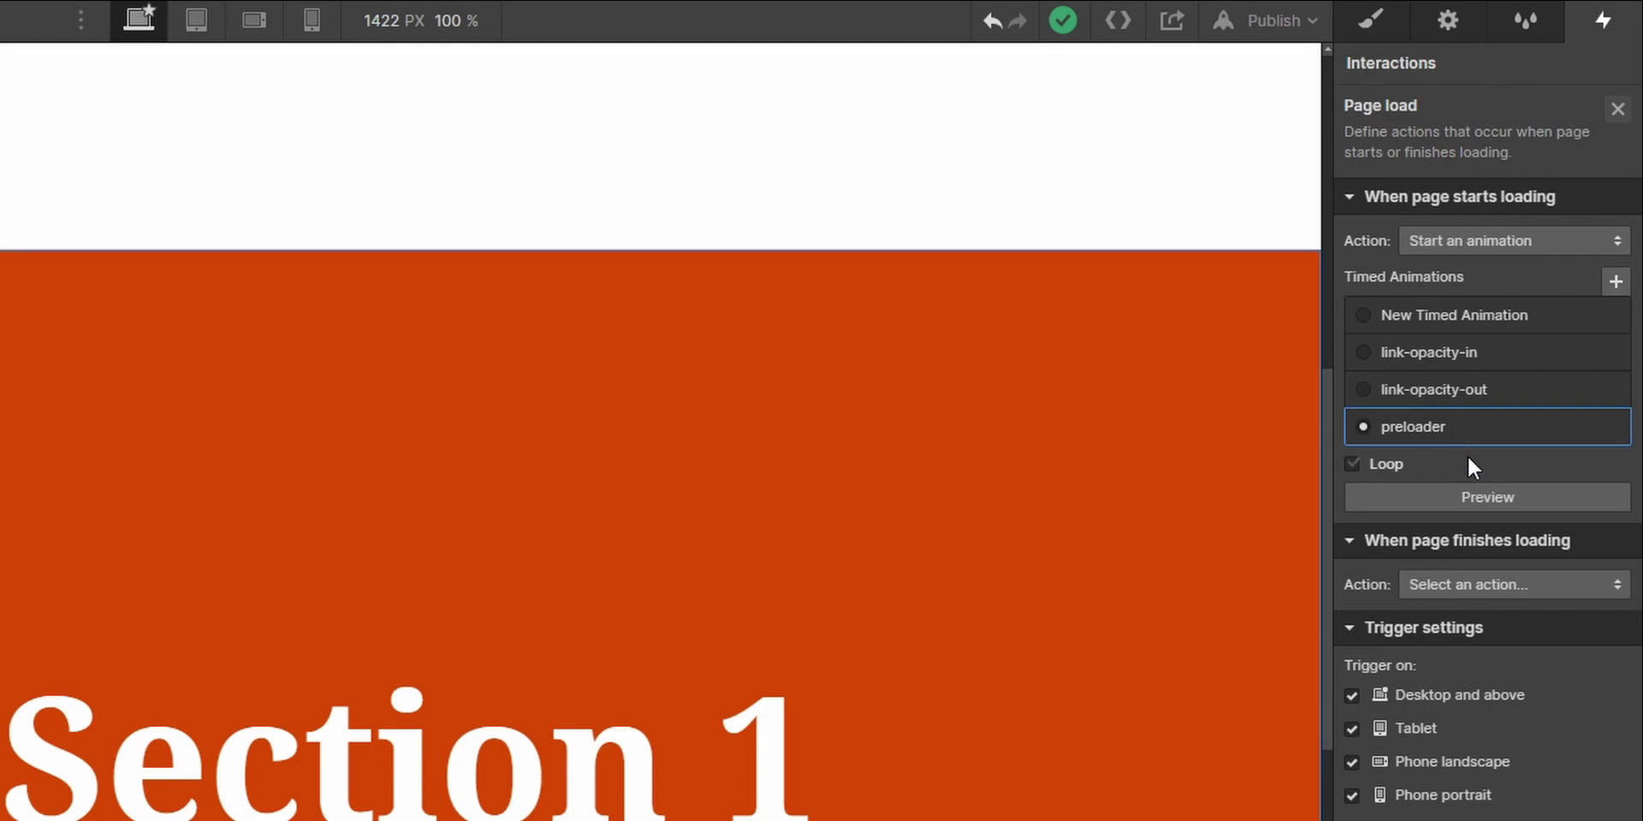
click(1466, 430)
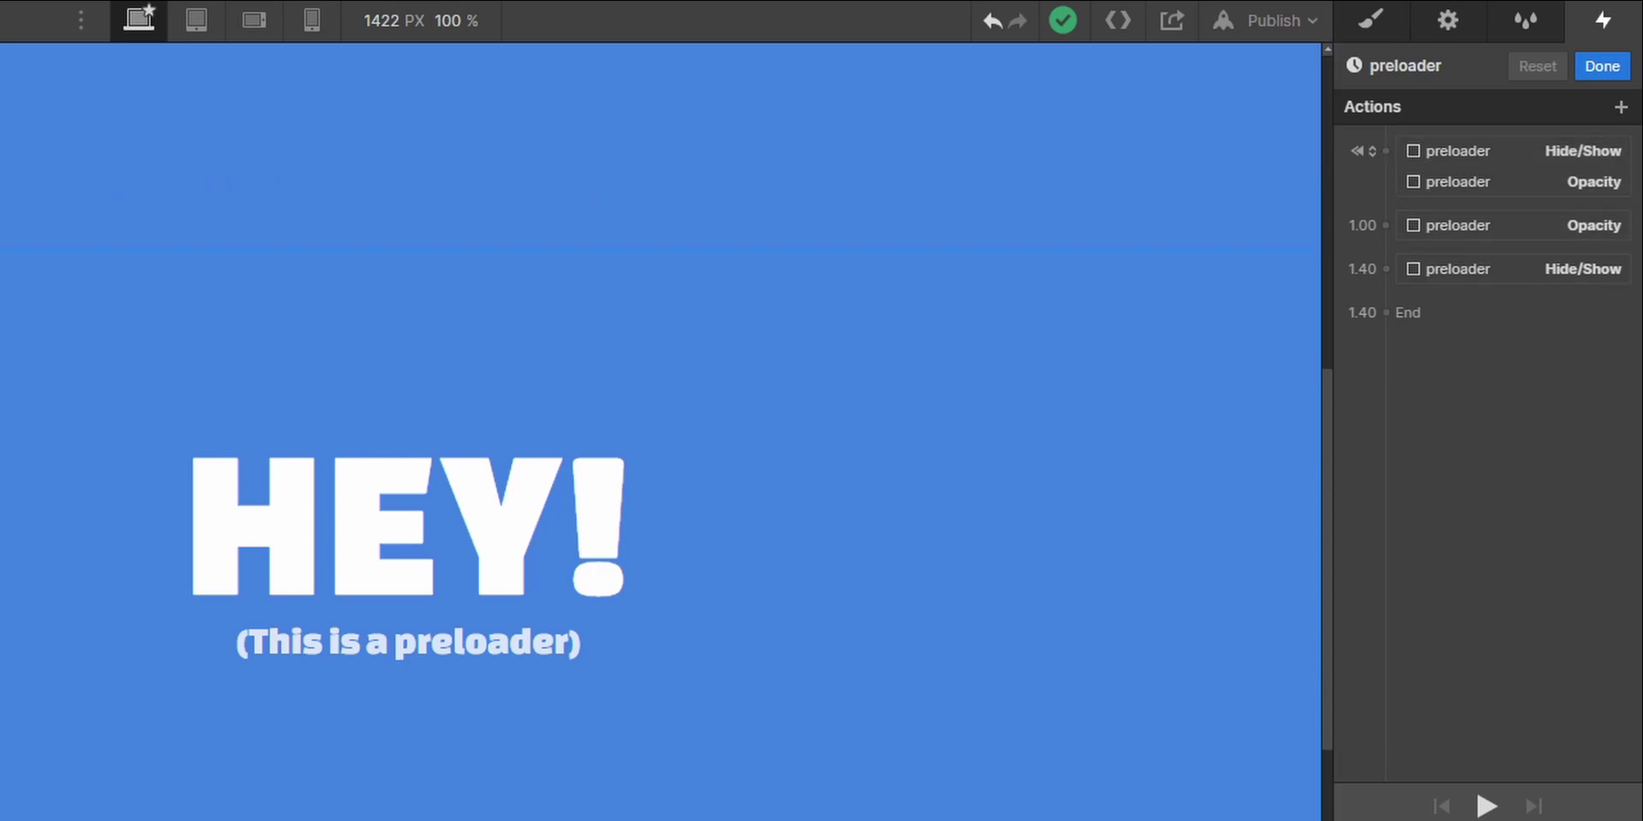
Step: Add a Hide/Show action setting load-hide to none as the initial state
click(1383, 153)
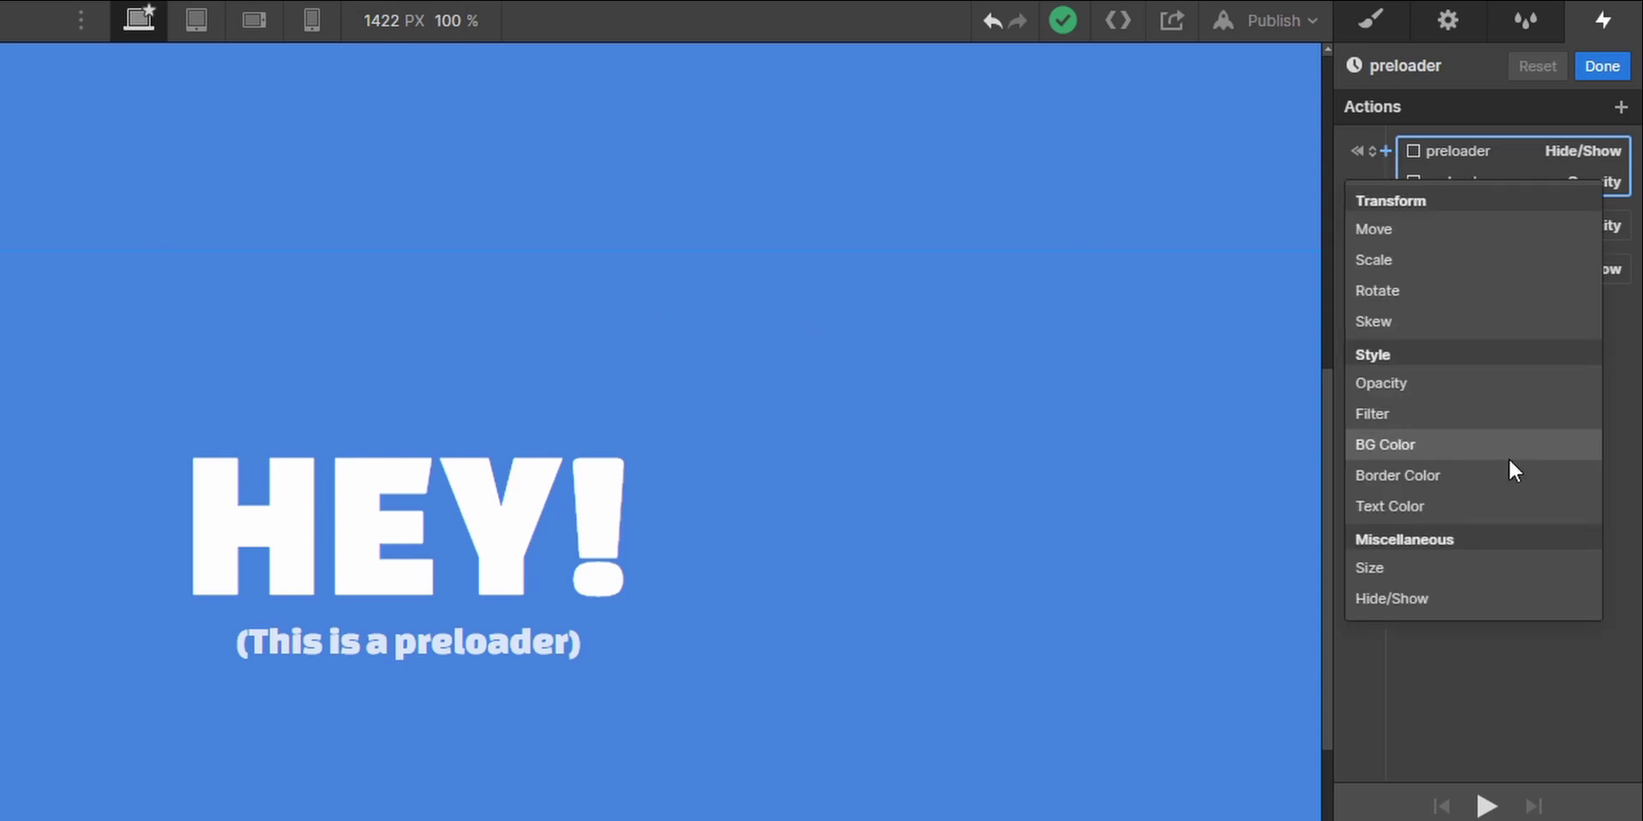
click(1445, 596)
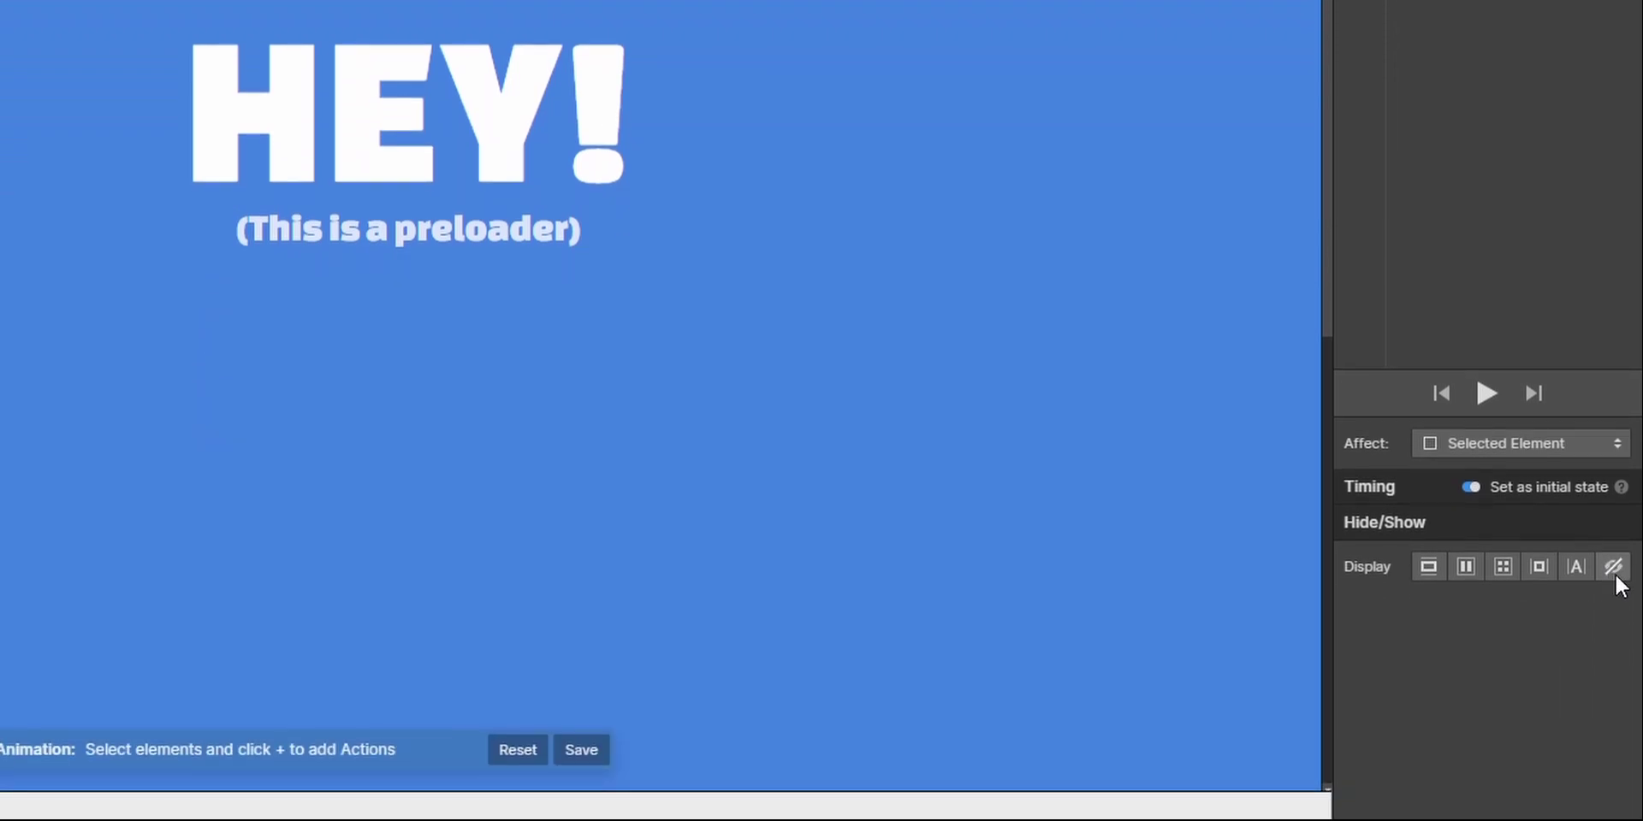
click(1612, 566)
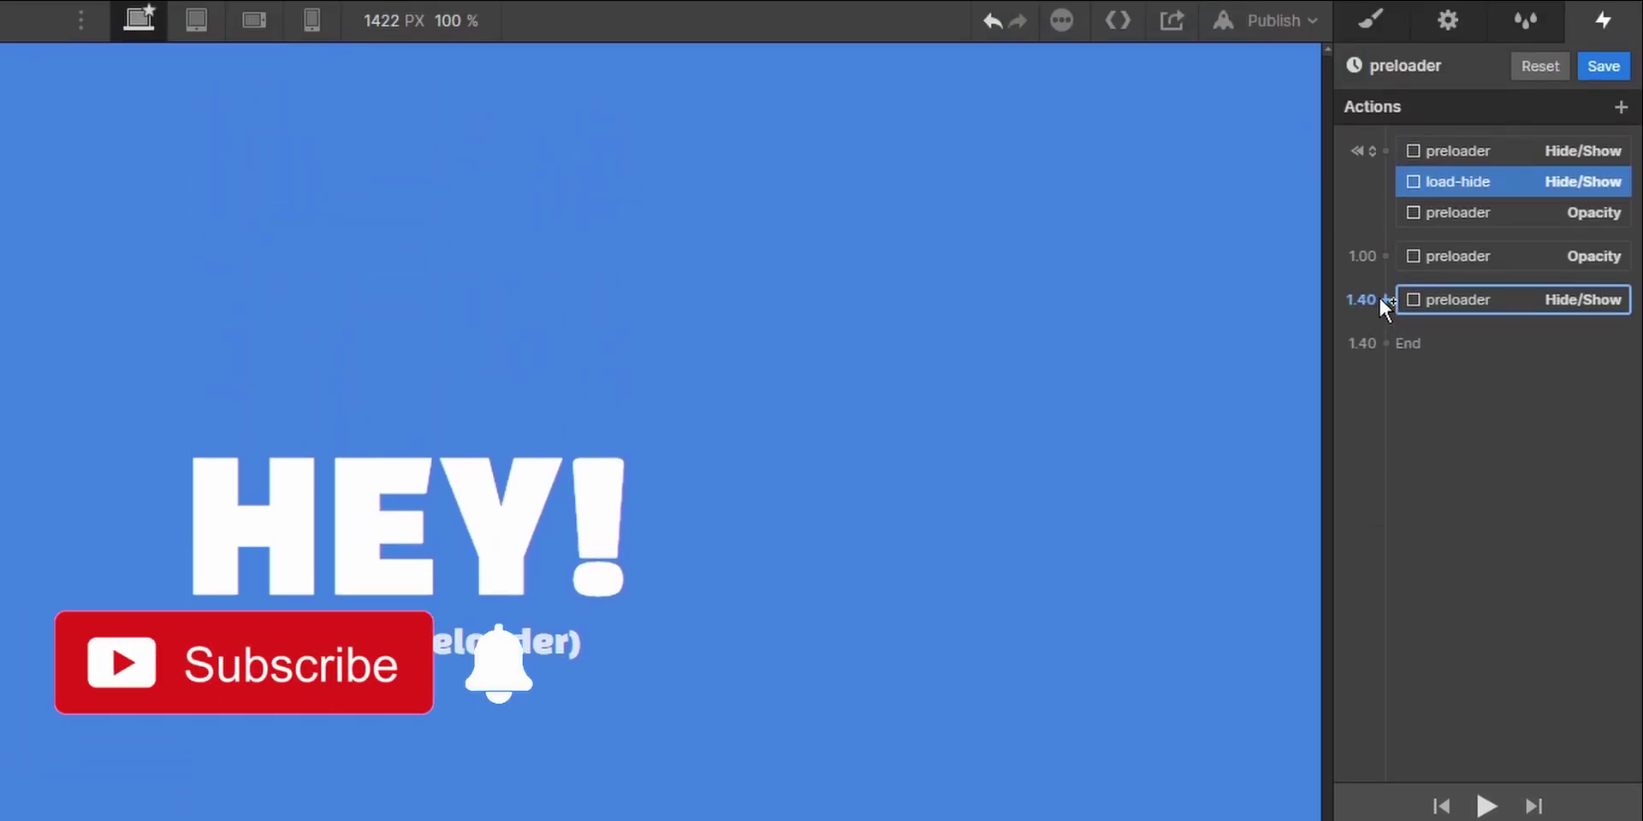
Step: Add a Hide/Show action at 1.40 s setting load-hide to display block
click(1380, 297)
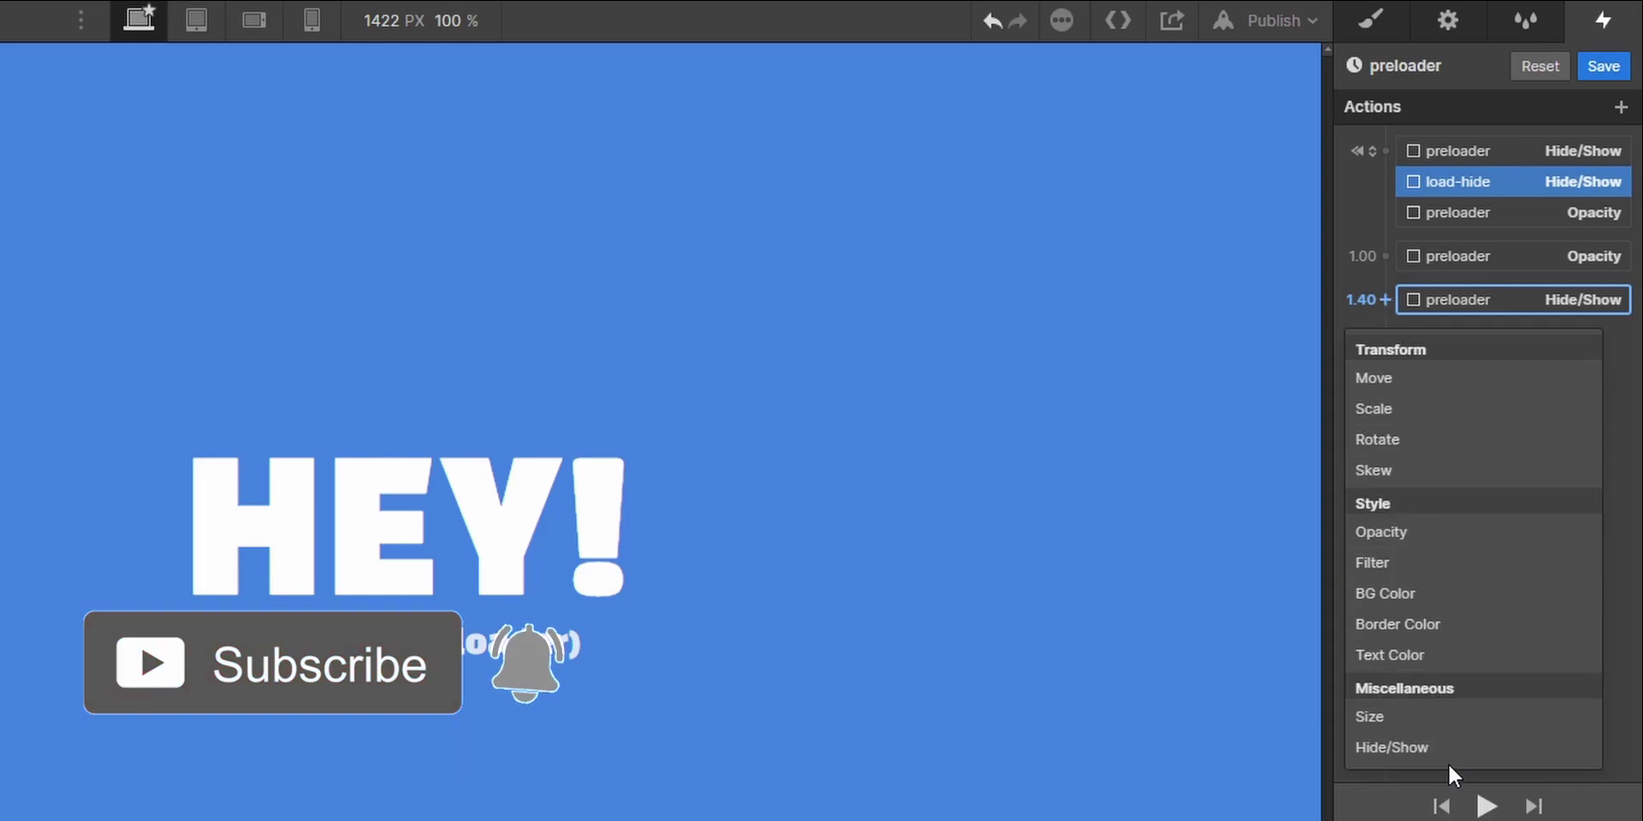
click(1435, 741)
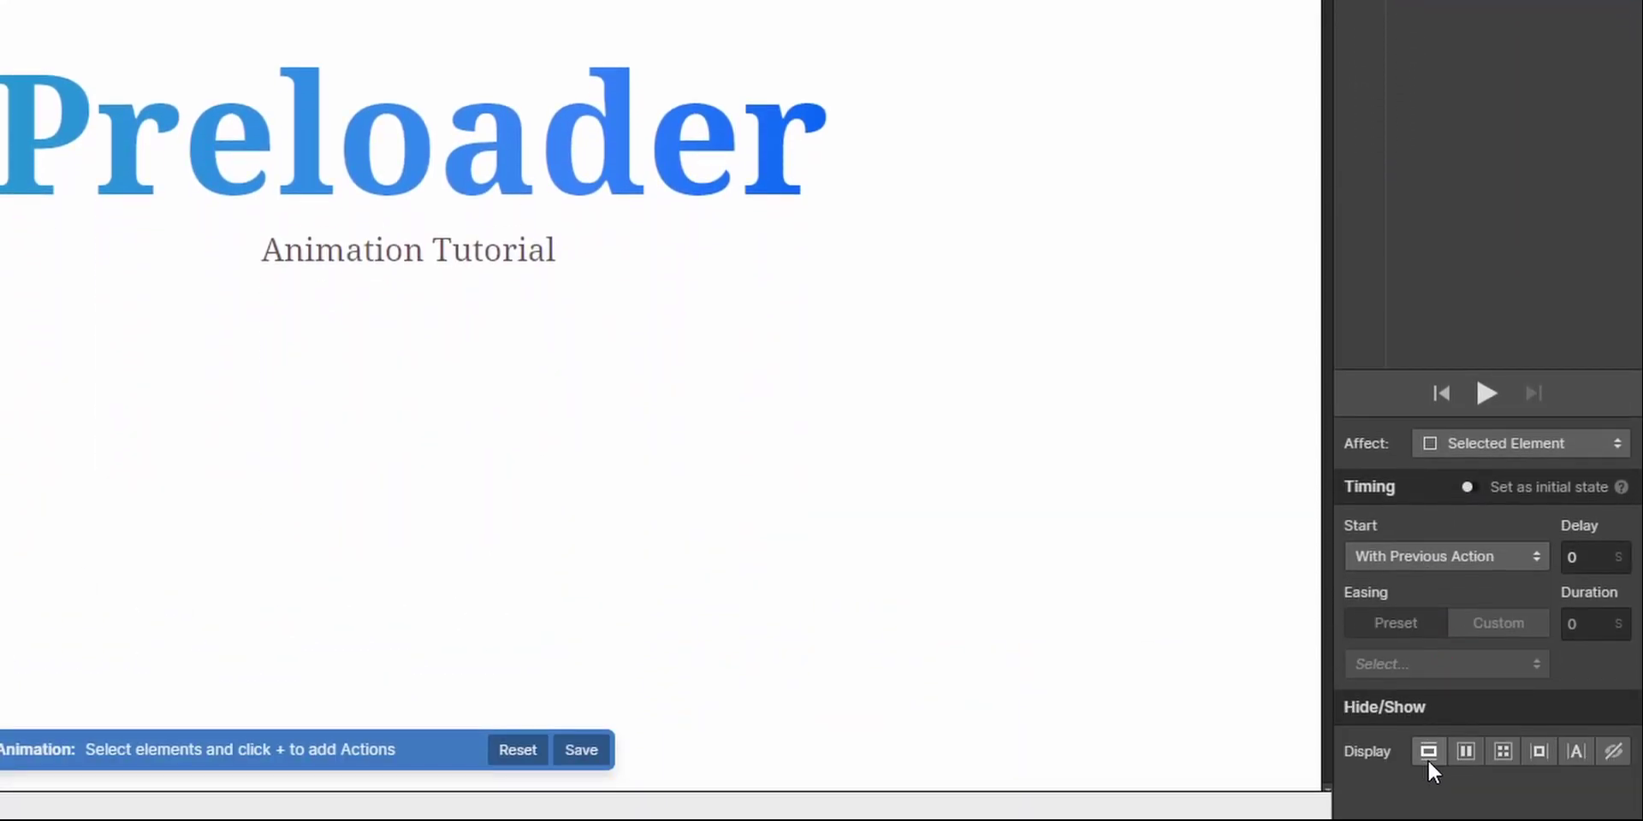
click(1425, 752)
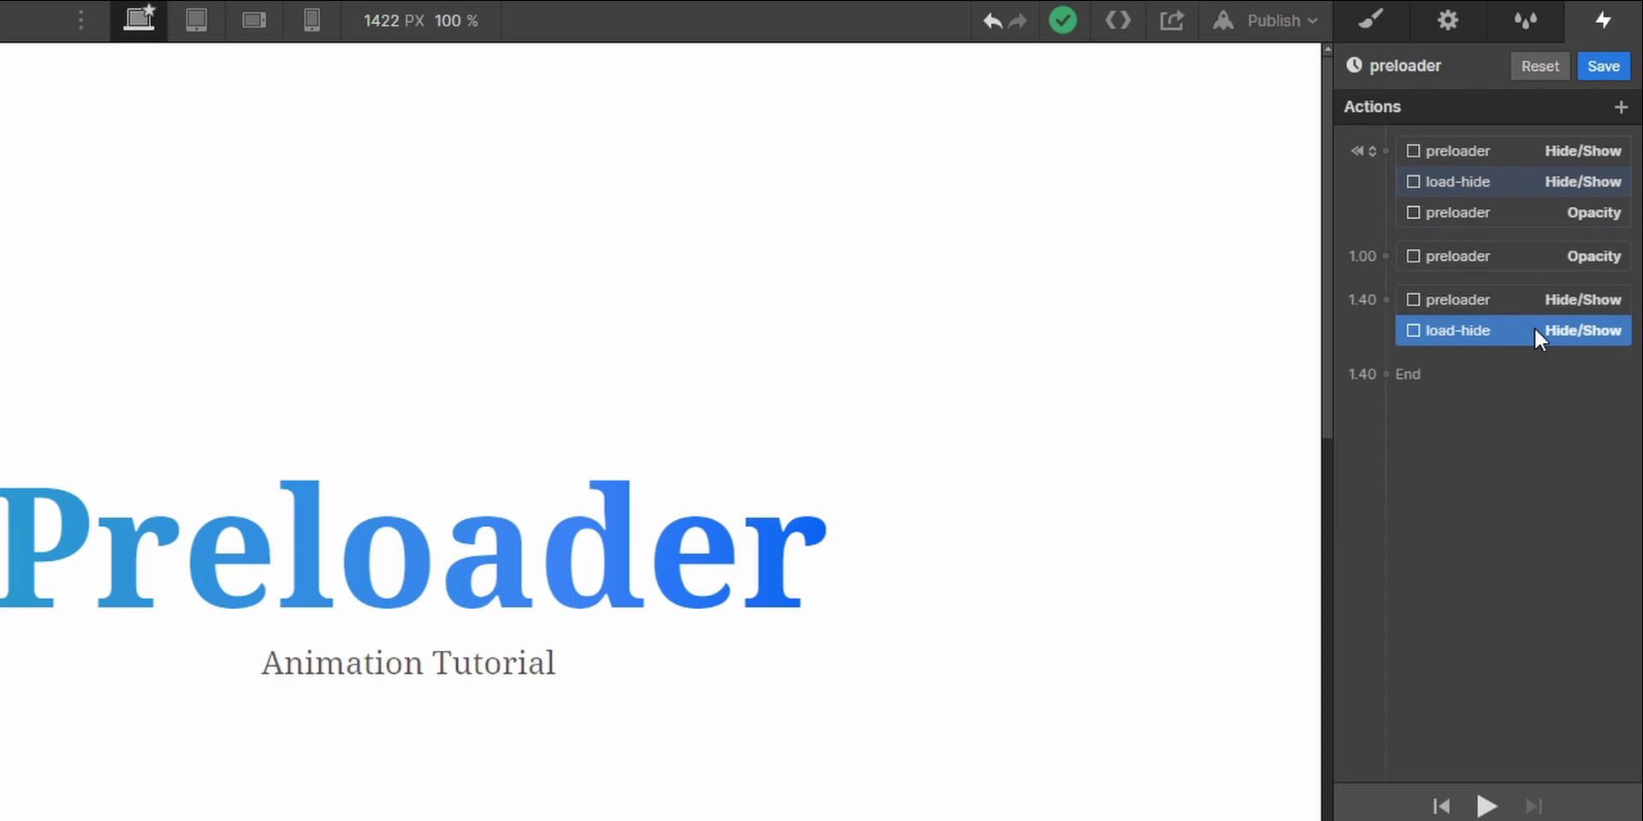
mouse_move(1409, 324)
mouse_down()
mouse_move(1476, 166)
mouse_move(1611, 71)
mouse_up()
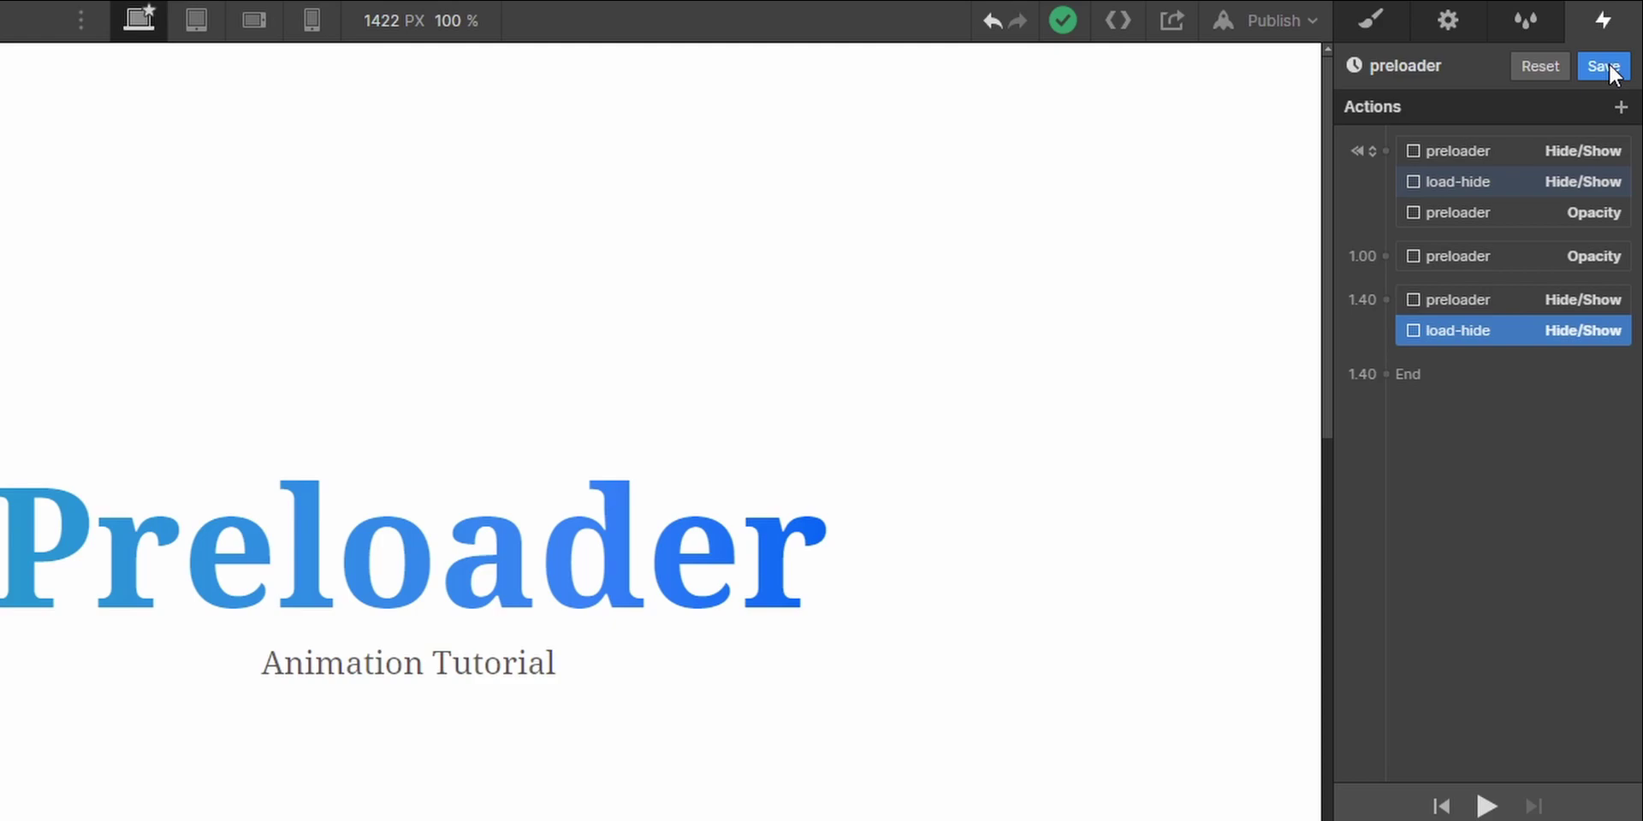
Step: Save the preloader animation and replay it in Preview to confirm the sections reappear
click(1611, 72)
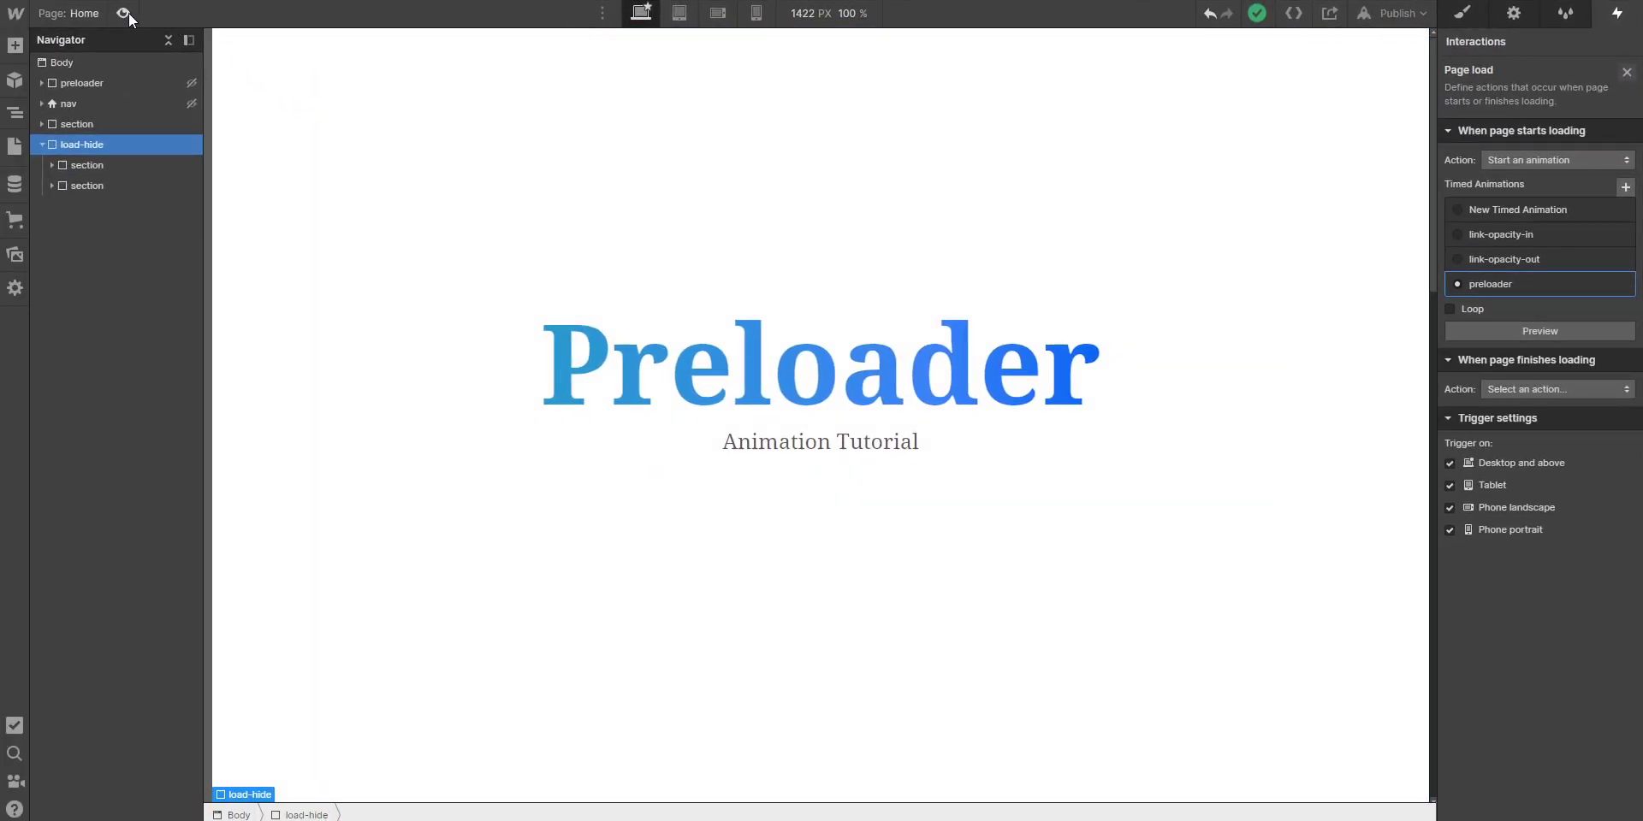
click(125, 14)
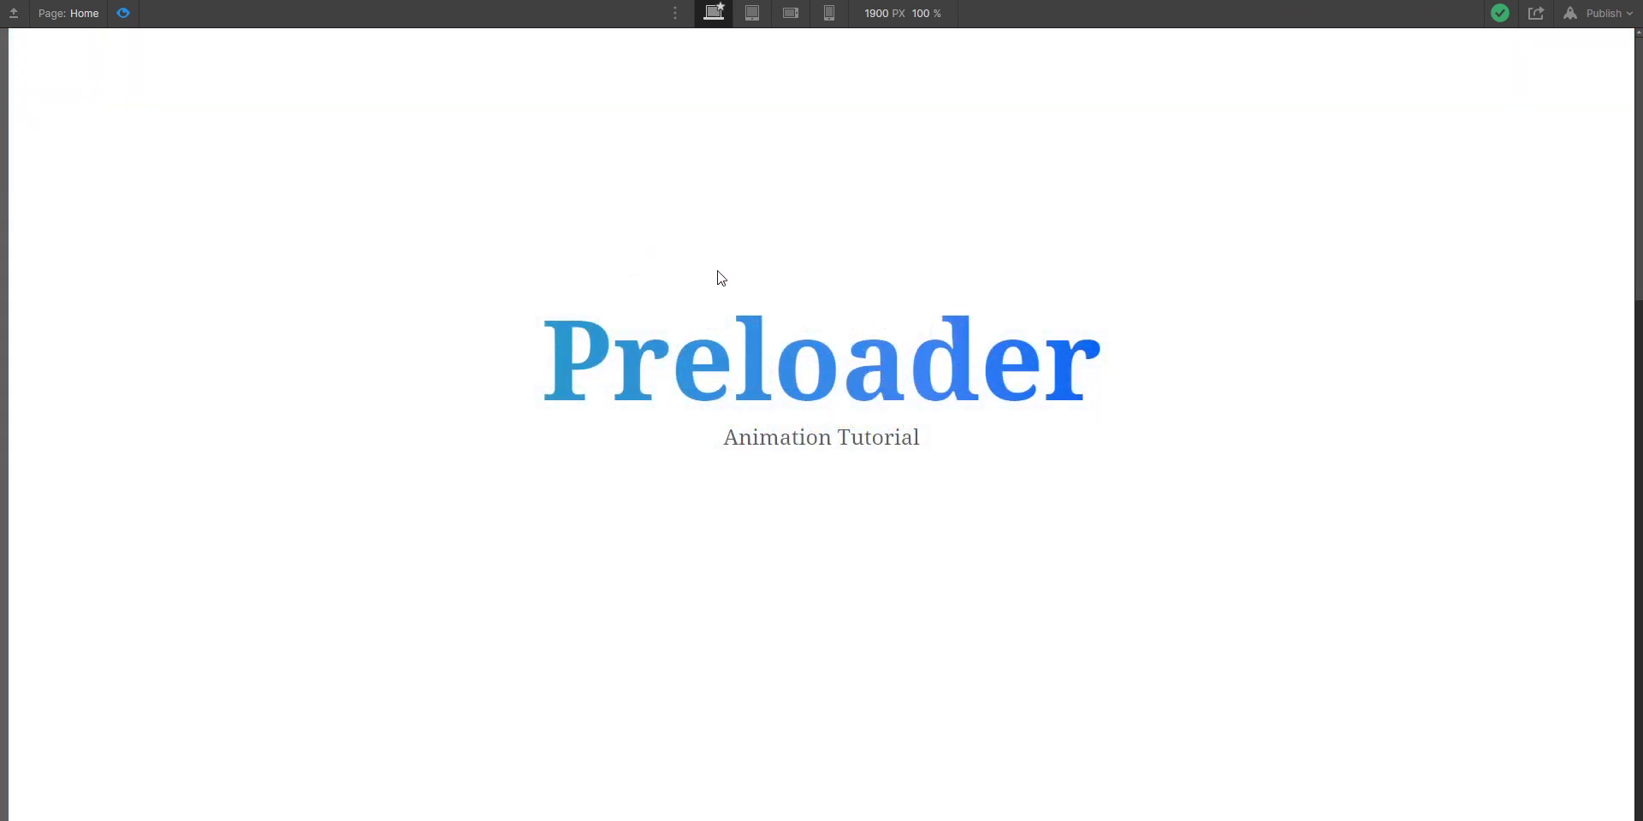
click(124, 14)
click(125, 14)
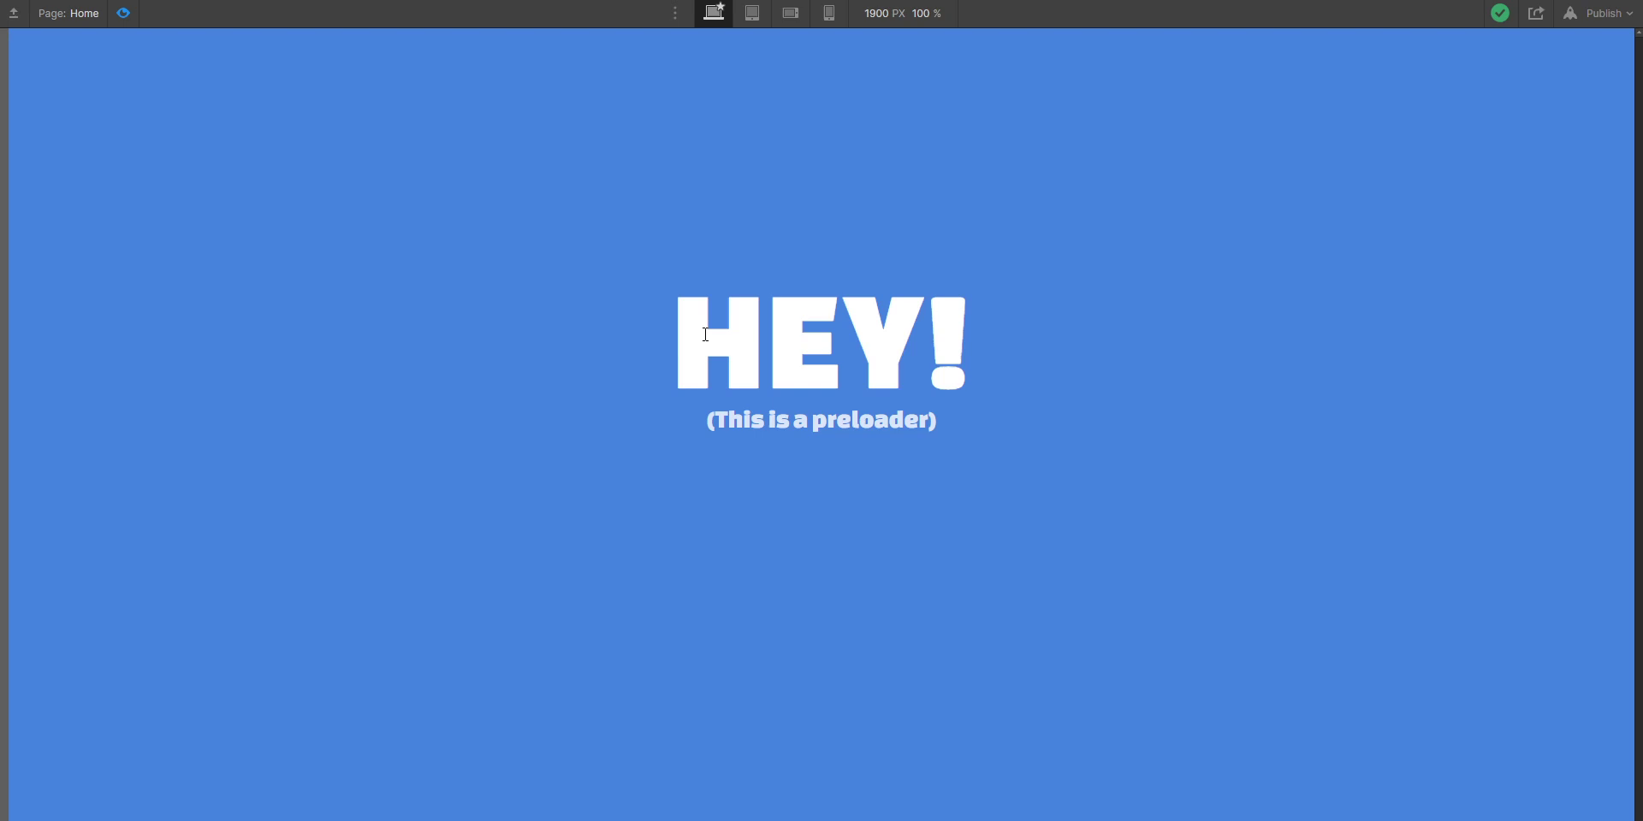
scroll(707, 340, down, 3)
scroll(703, 334, down, 5)
scroll(702, 334, up, 10)
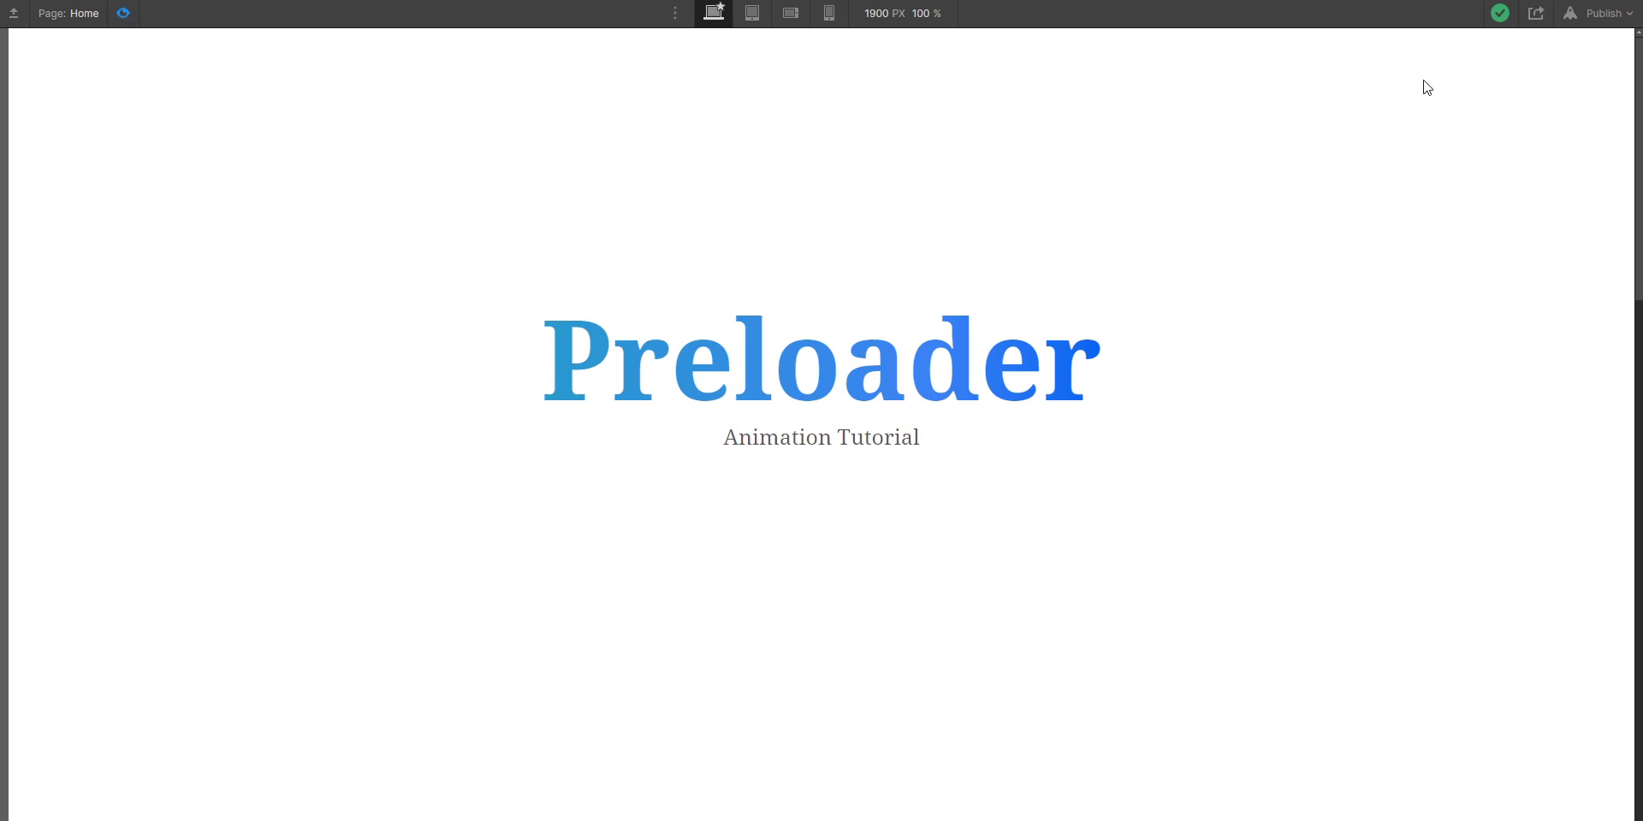
Step: Publish the site to its selected webflow.io domain
click(1598, 24)
click(1540, 226)
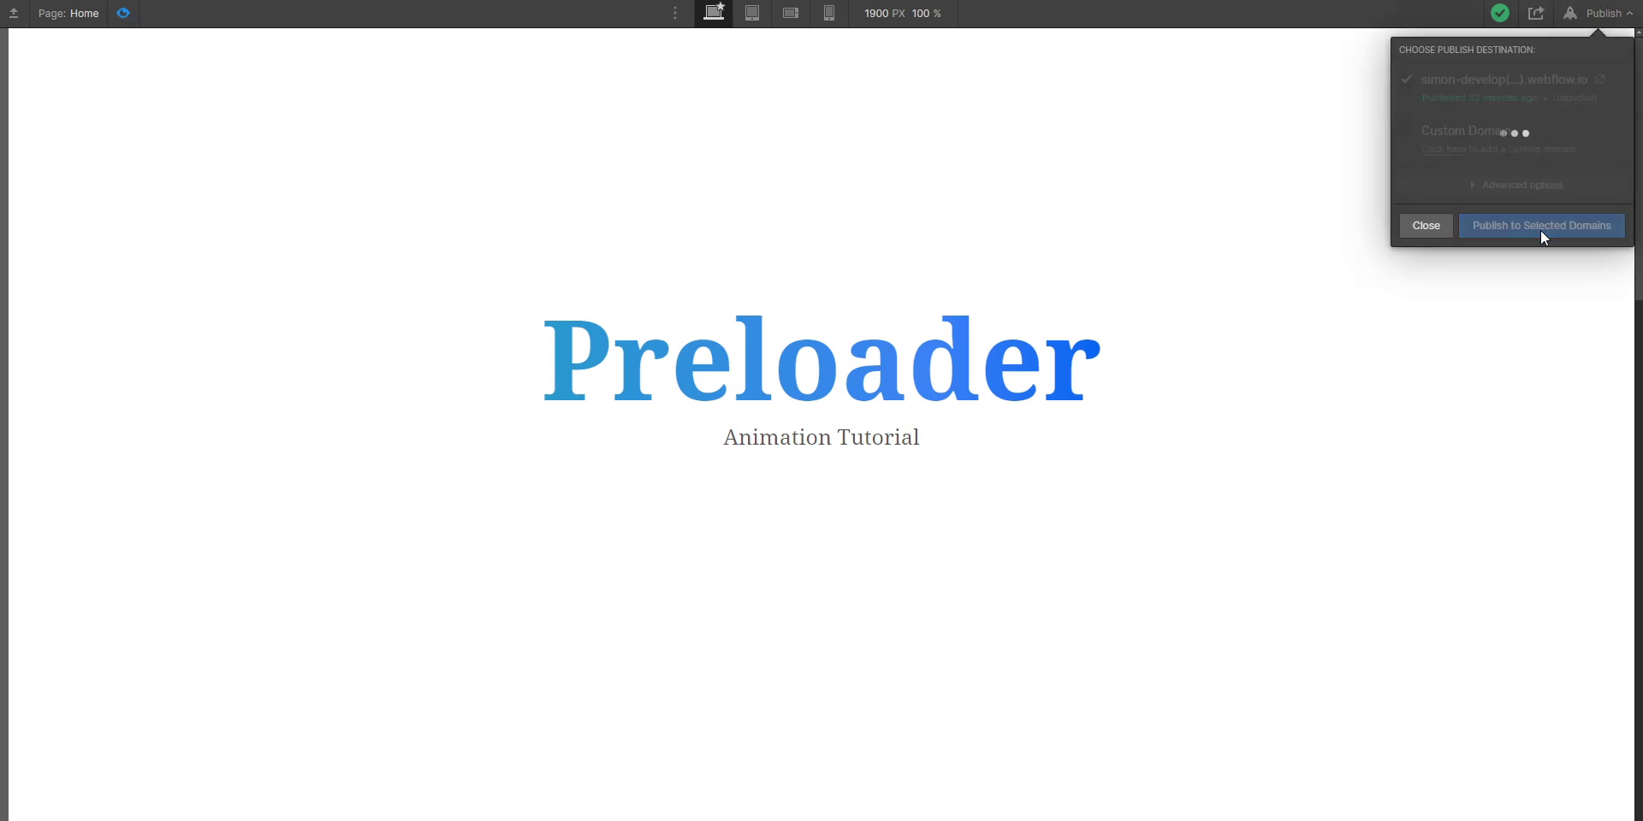